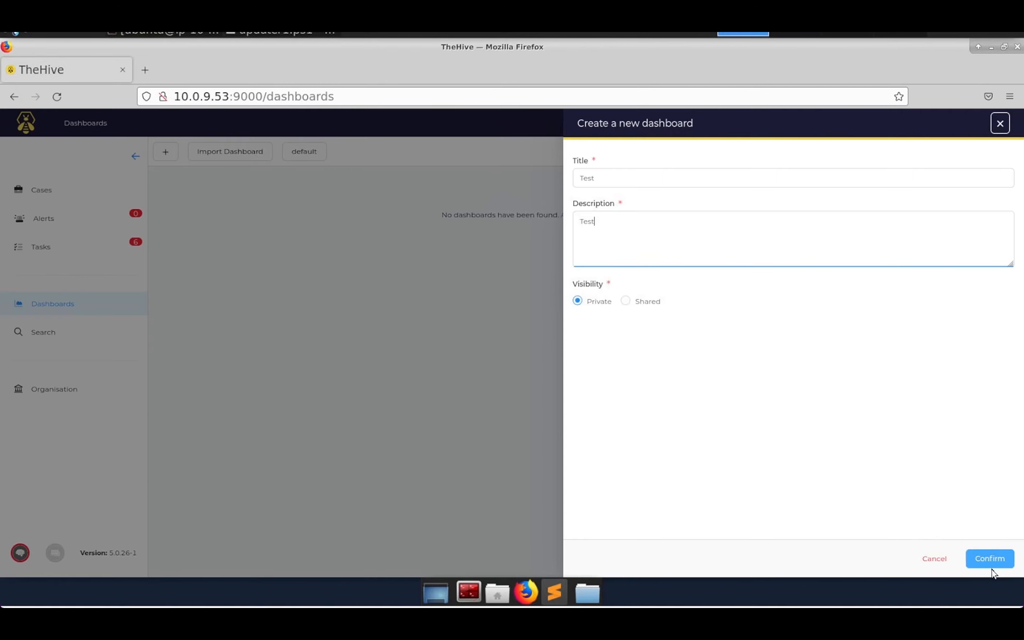
Create the private dashboard "Test" and open it in edit mode
left_click(989, 559)
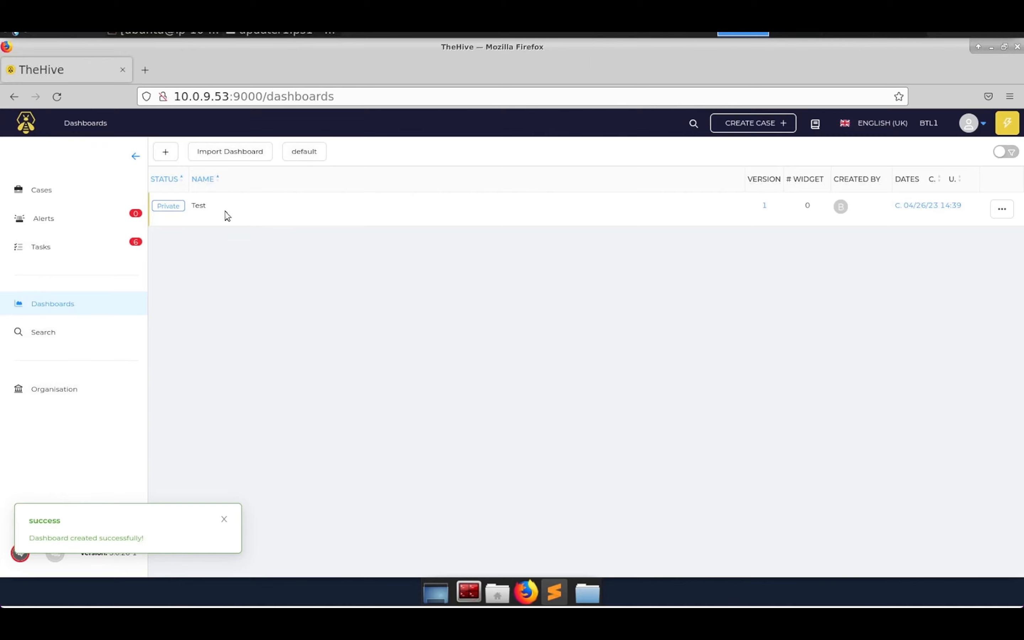
left_click(198, 206)
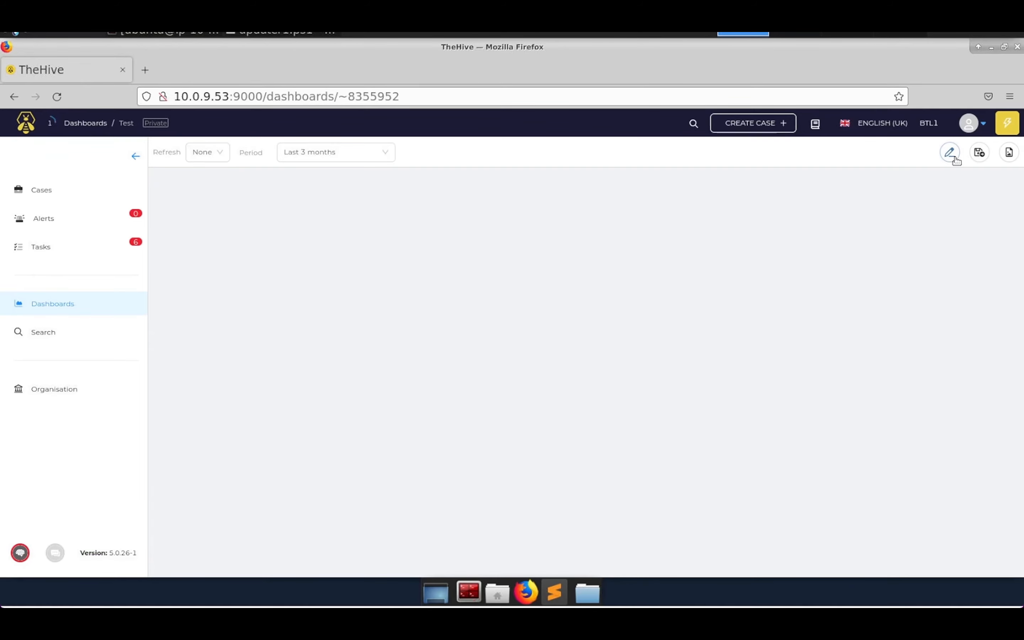
left_click(952, 153)
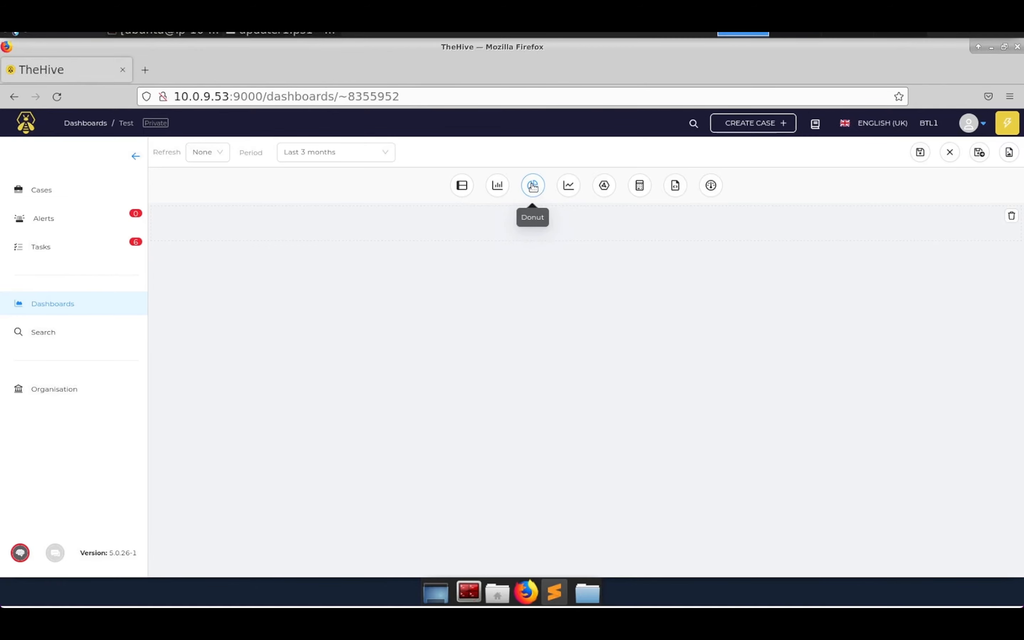
Add a donut widget to the dashboard's empty row, titled "Case Severity" and based on the case entity
left_click_drag(532, 186, 465, 229)
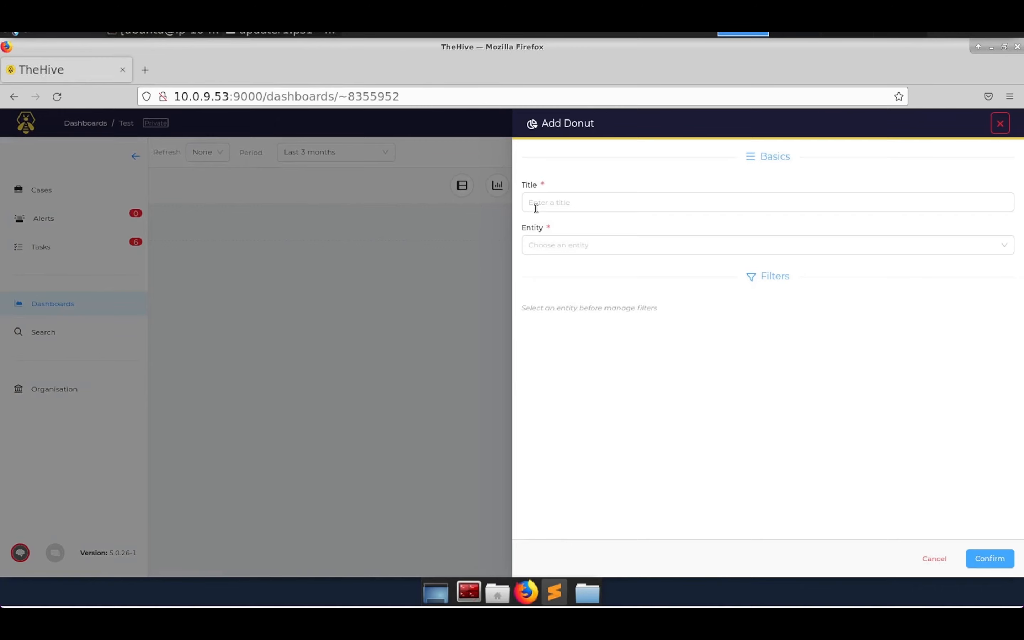
left_click(549, 204)
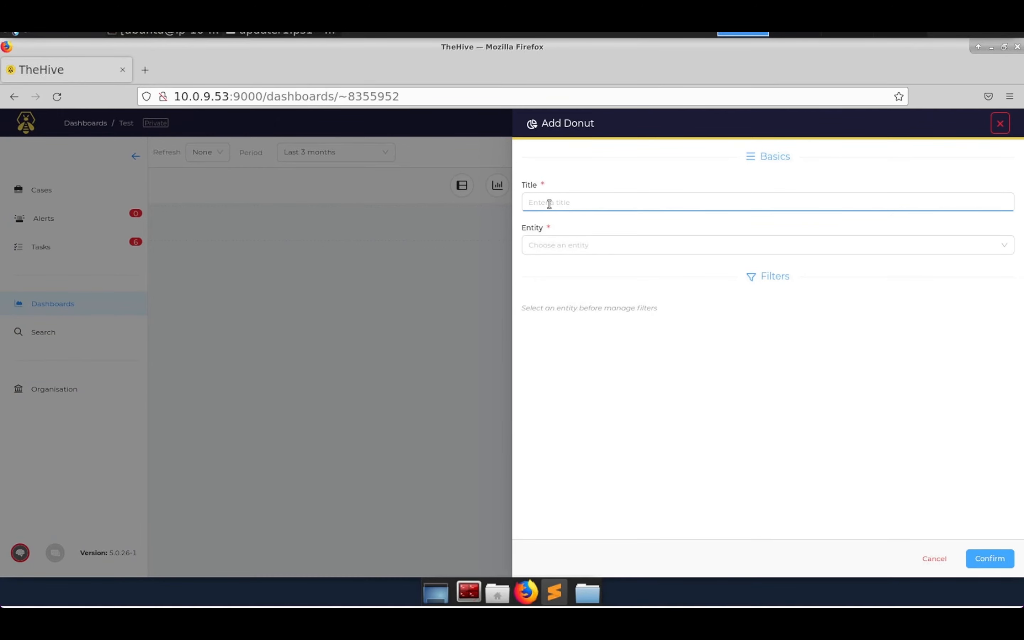
type("Case Severity")
key("Tab")
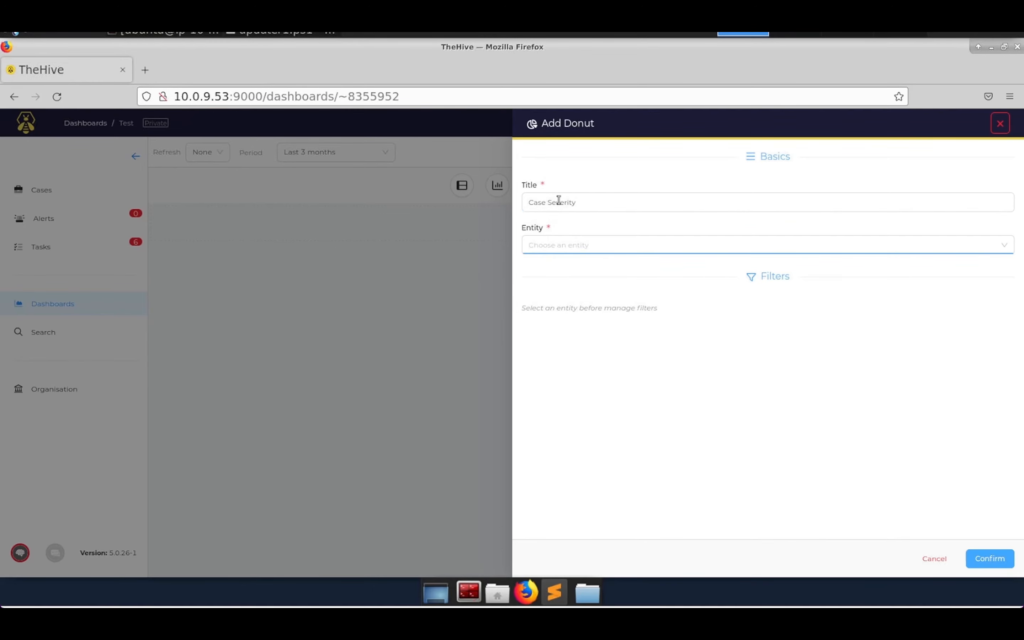
left_click(614, 244)
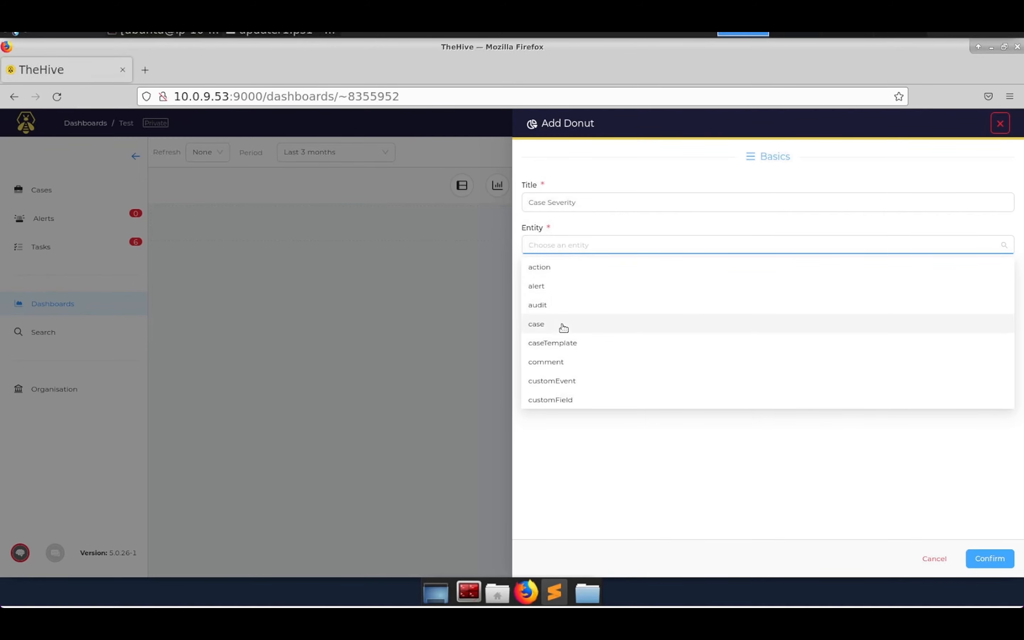
left_click(564, 326)
Set the donut's category field to severity and confirm the widget with its default severity labels and colours
left_click(815, 251)
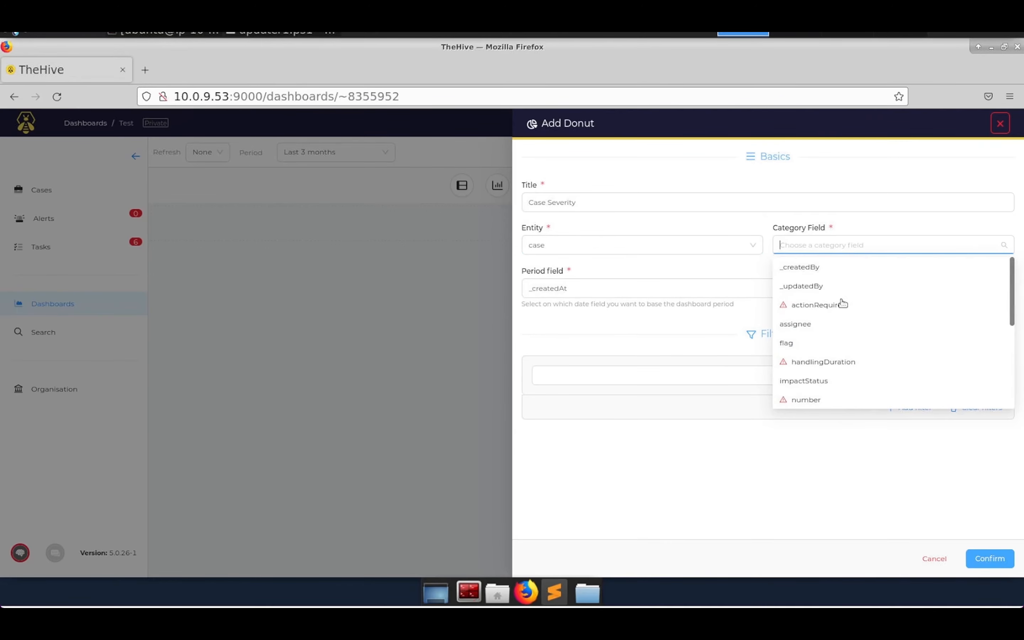
scroll(842, 322, "down", 3)
left_click(812, 322)
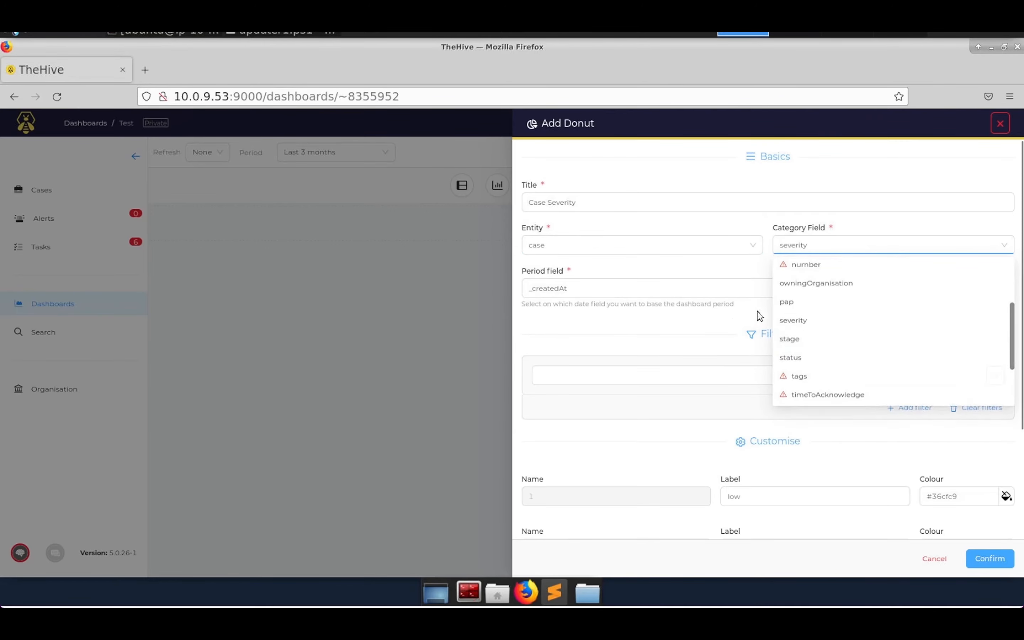
scroll(568, 331, "down", 2)
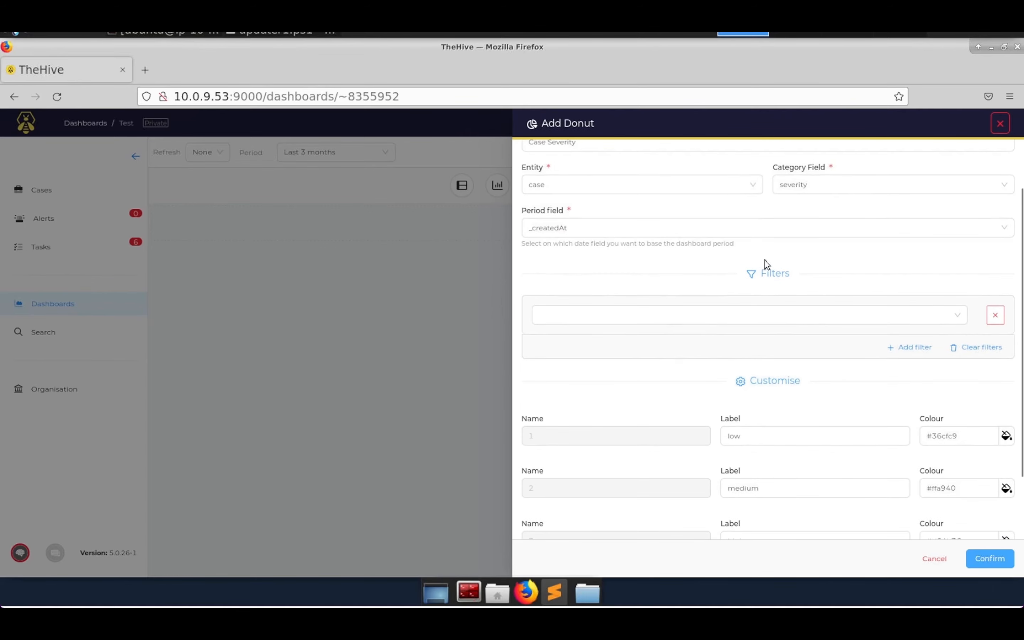
scroll(727, 354, "down", 3)
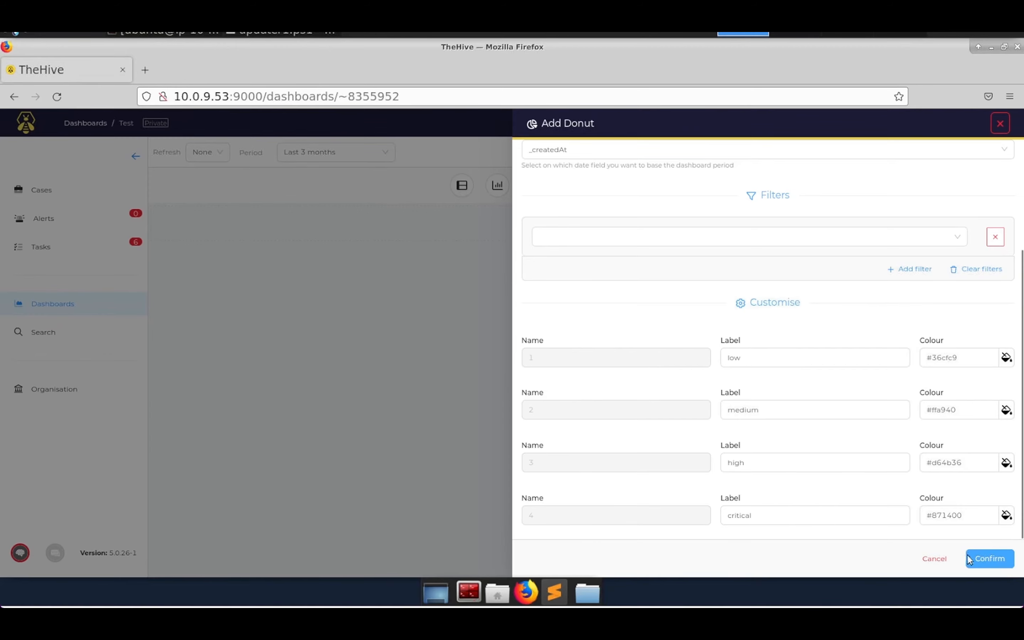
left_click(987, 560)
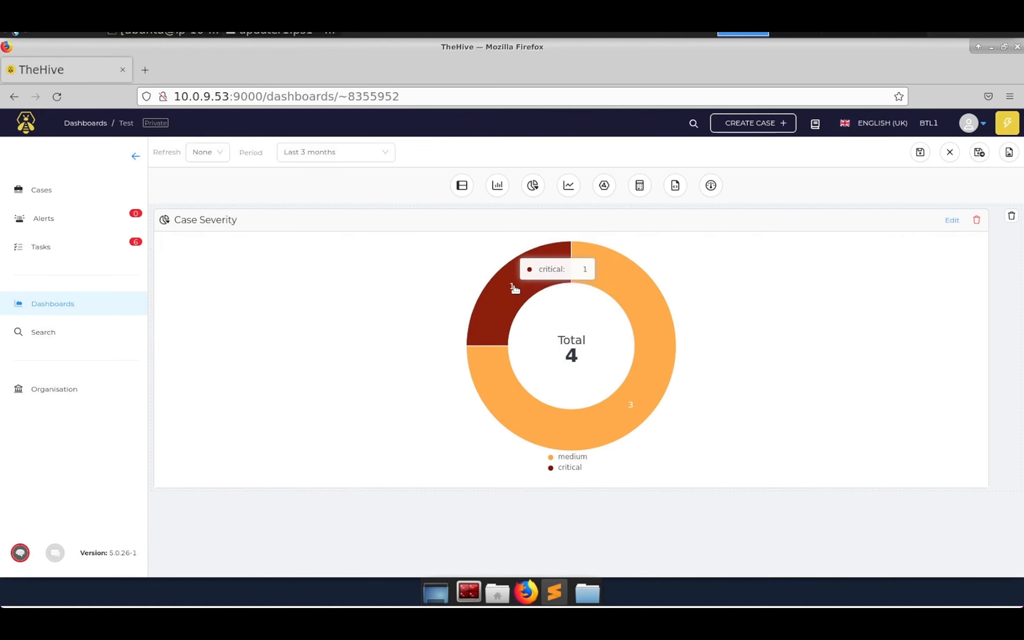
Edit the Case Severity donut and change the critical category's colour to the brighter red #ca2204
mouse_move(619, 288)
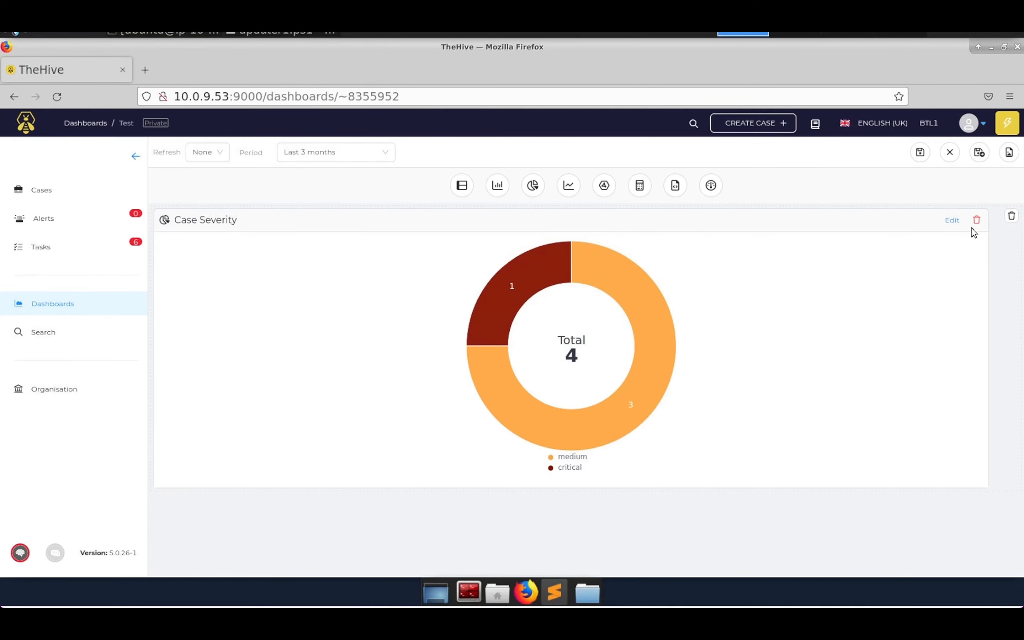
left_click(953, 221)
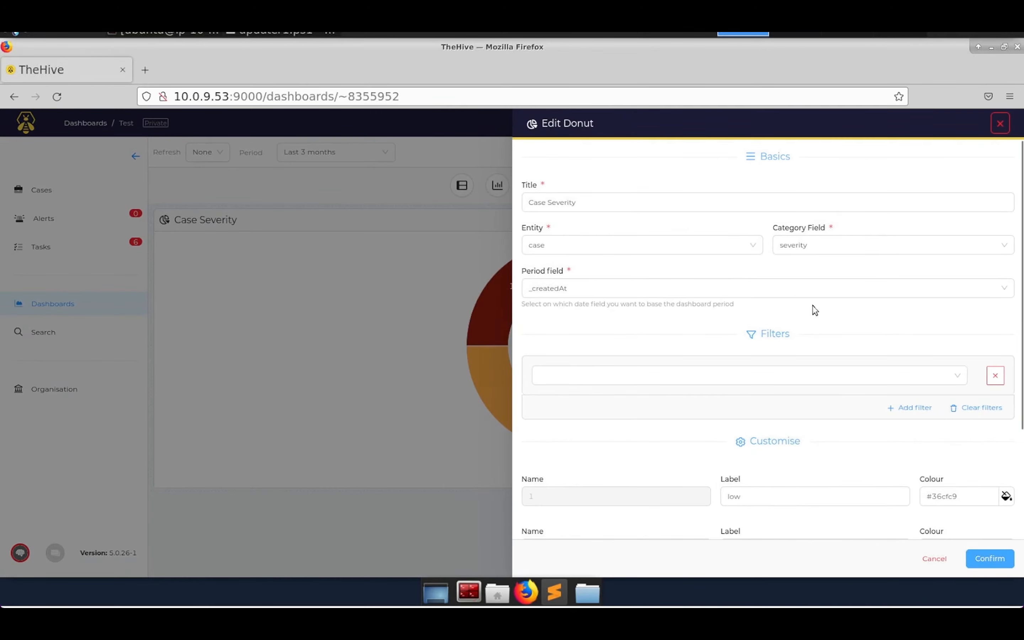
scroll(815, 310, "down", 3)
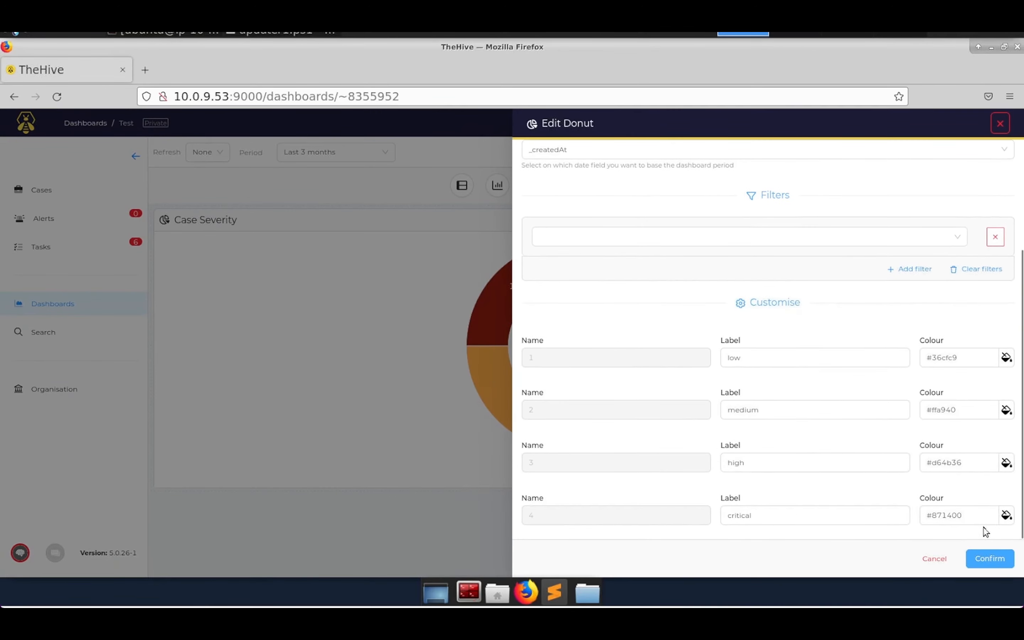
left_click(1006, 515)
left_click(1007, 514)
left_click(1010, 515)
left_click_drag(1002, 358, 1007, 329)
left_click(984, 500)
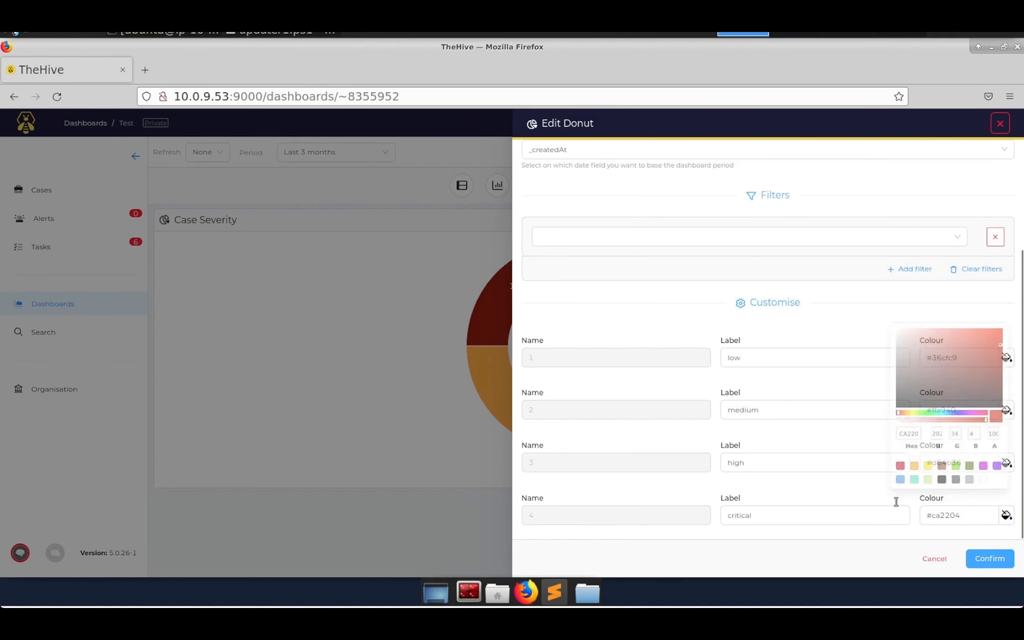
Change the medium category's colour to #ff9b22 and confirm the donut's changes
left_click(1008, 409)
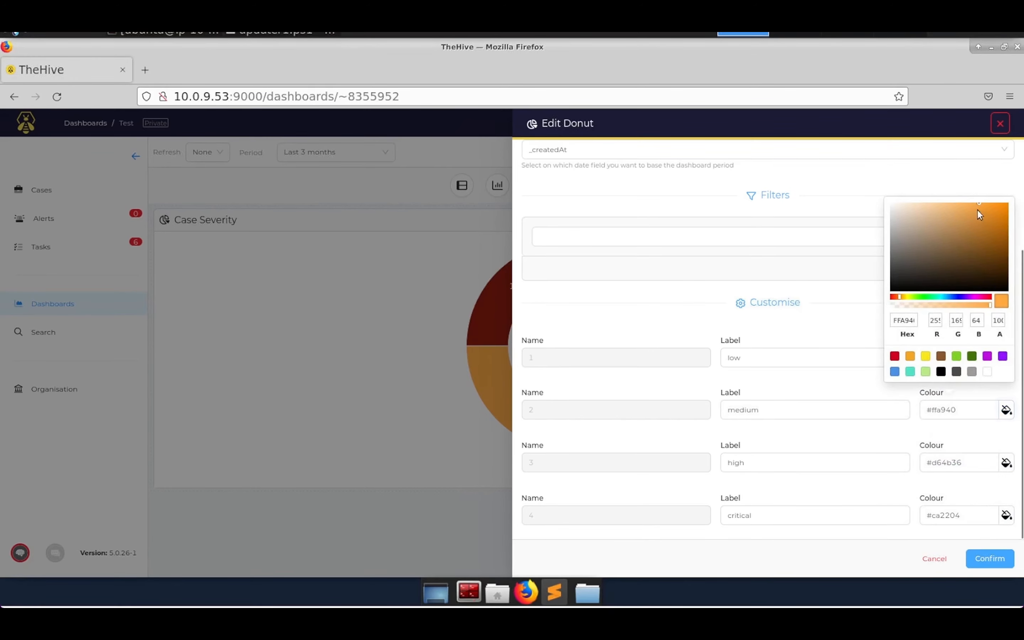
left_click_drag(989, 206, 993, 200)
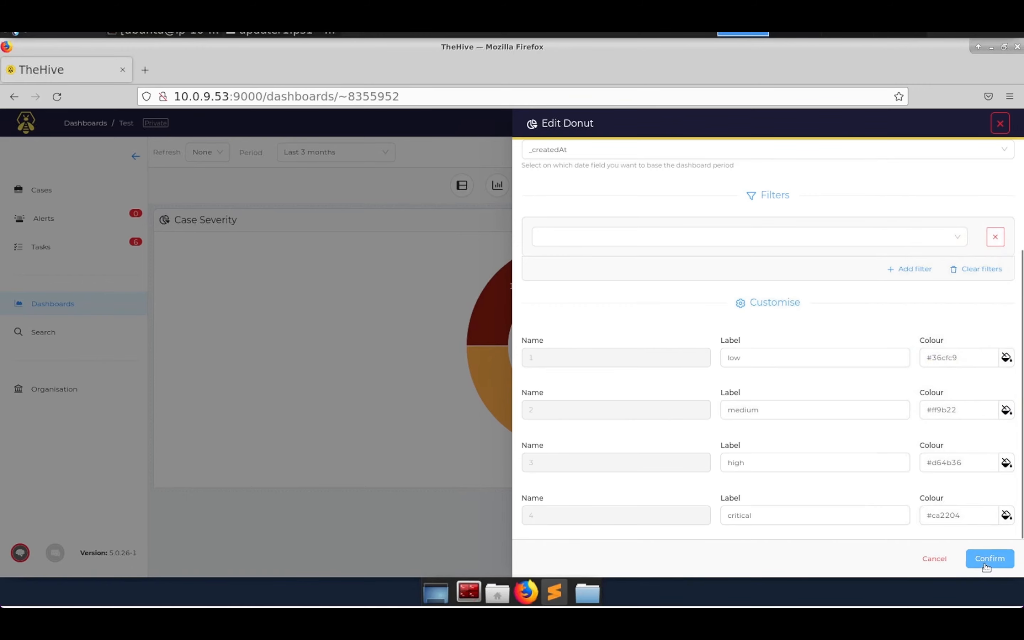
left_click(983, 562)
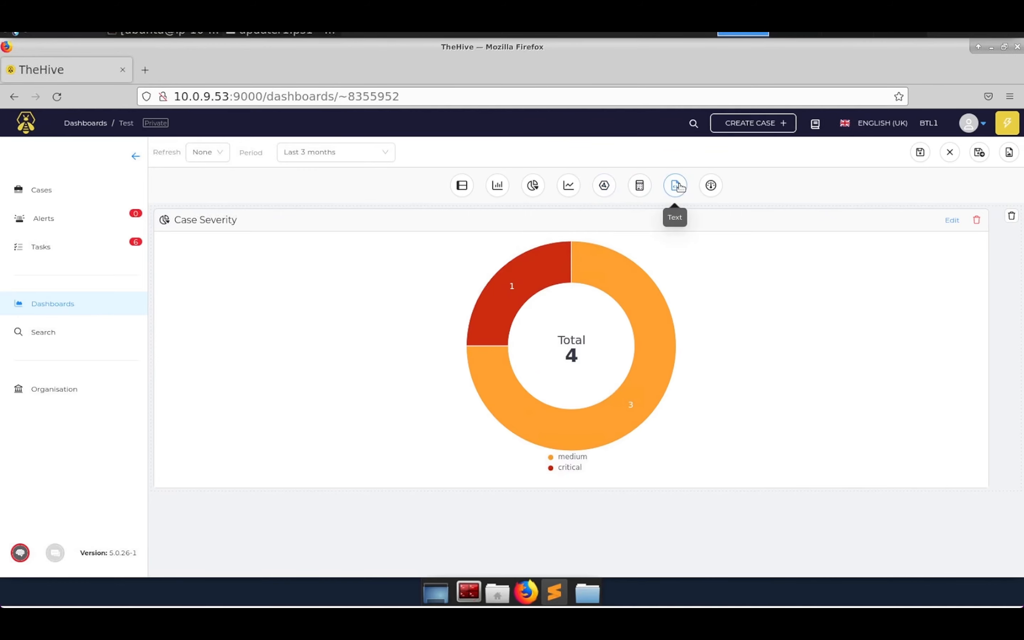
Add a counter widget to the dashboard row, titled "Task Status Breakdown" and based on the task entity
left_click_drag(640, 185, 693, 291)
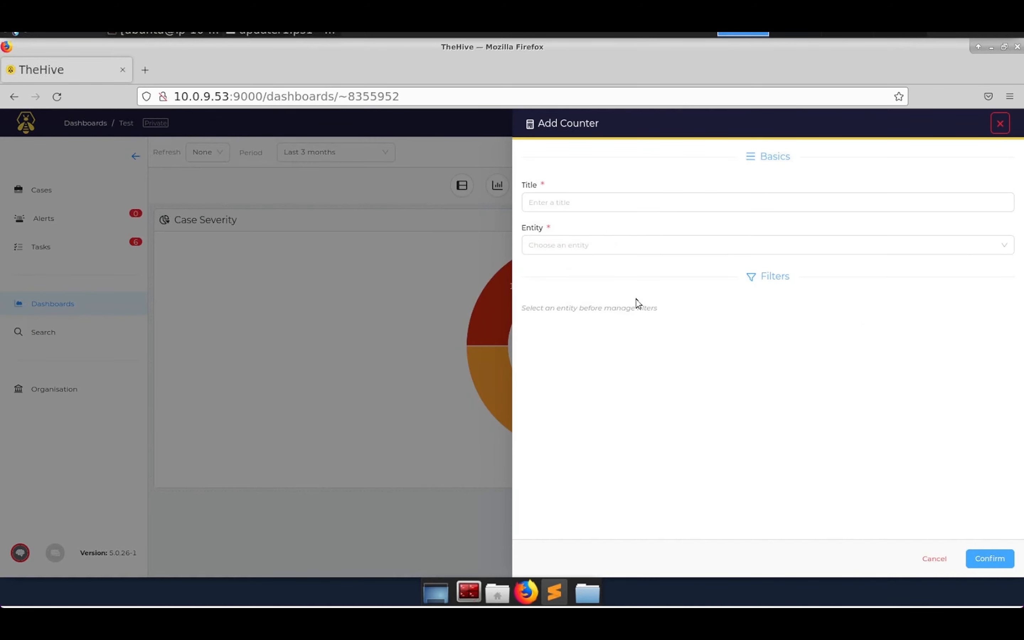
left_click(568, 204)
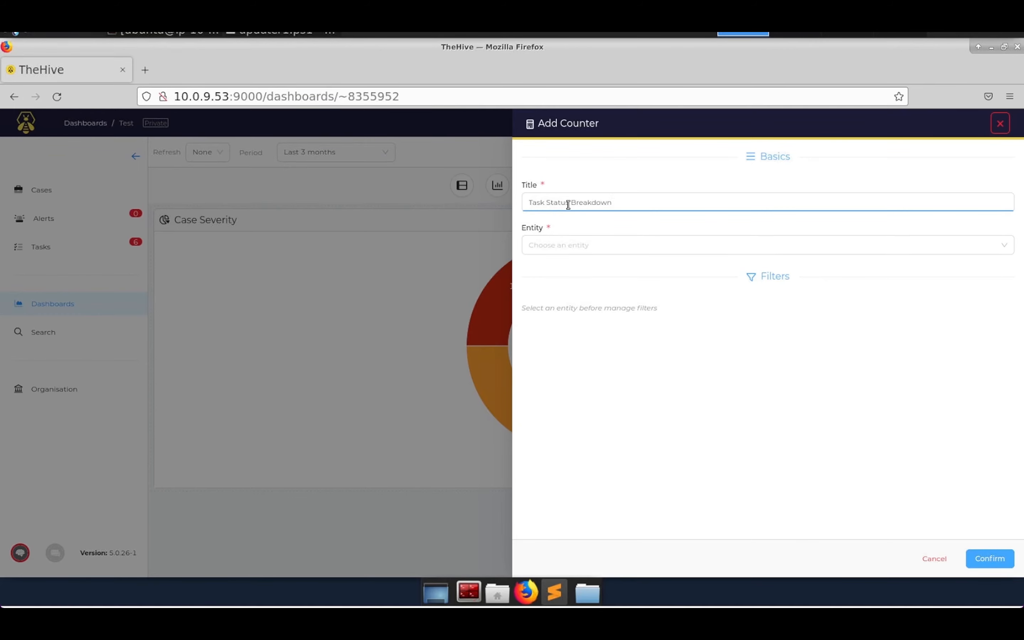
left_click(559, 245)
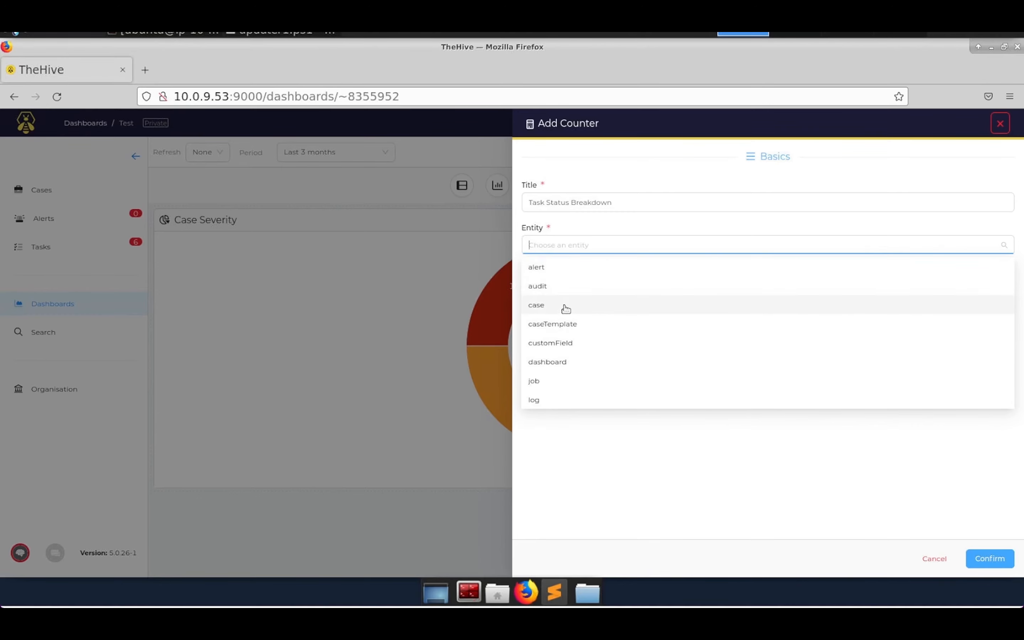
scroll(565, 307, "down", 5)
left_click(554, 382)
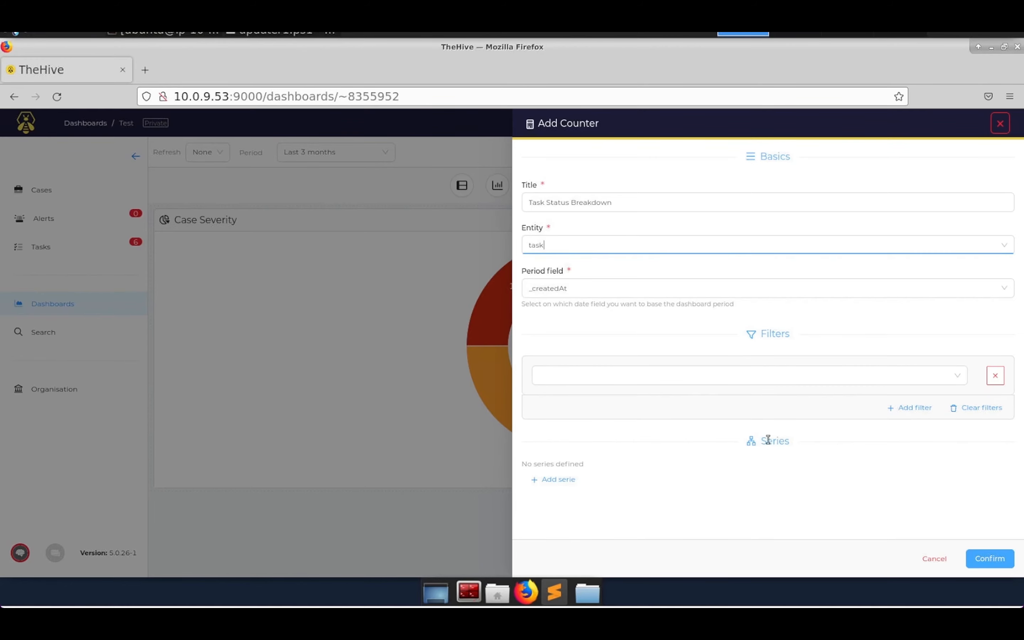
Add a first series to the counter with count as its aggregation
left_click_drag(761, 442, 793, 457)
left_click(794, 462)
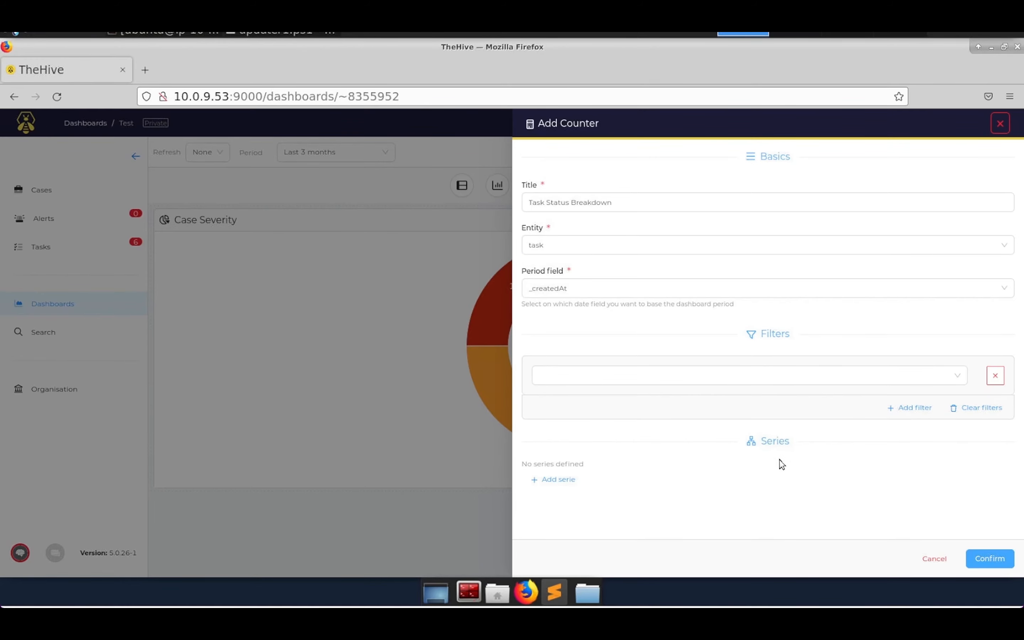
left_click(569, 483)
scroll(633, 428, "down", 3)
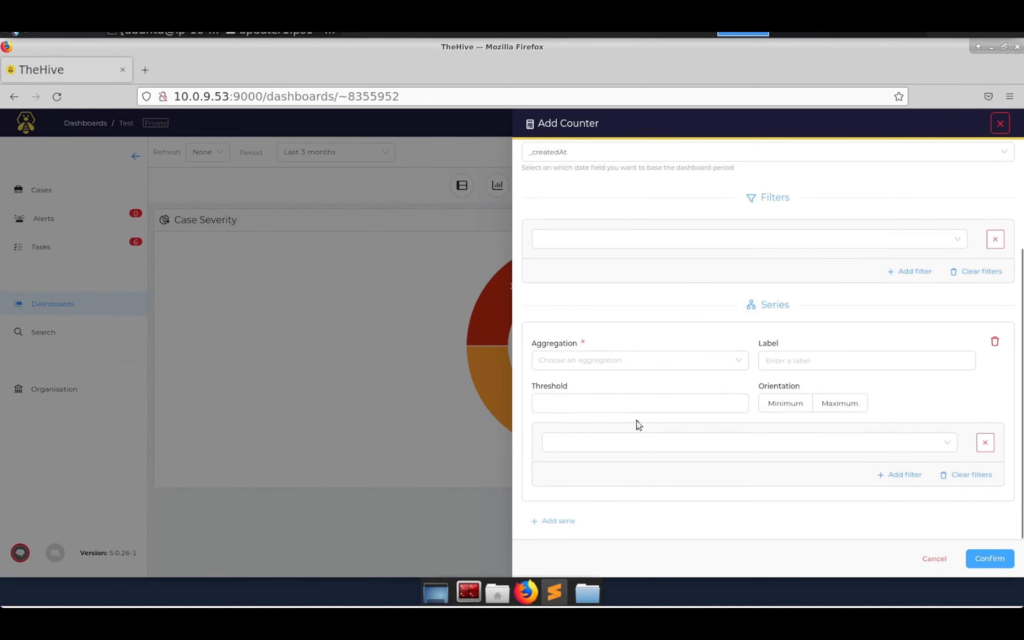
left_click(626, 367)
left_click(572, 402)
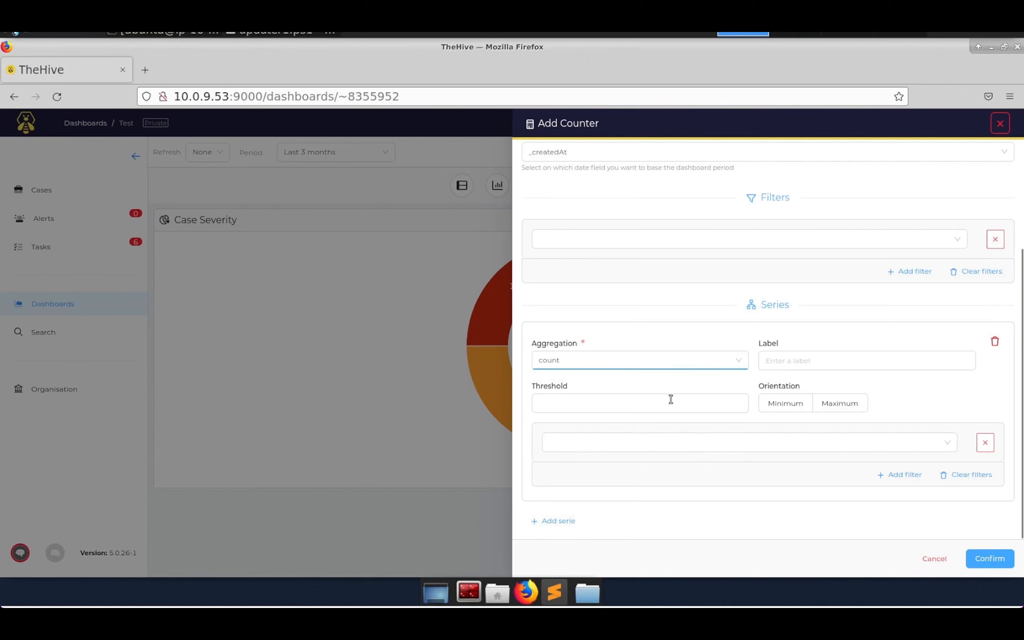
Filter the first series to tasks whose status is any of Waiting, and label the series "Waiting"
left_click(652, 448)
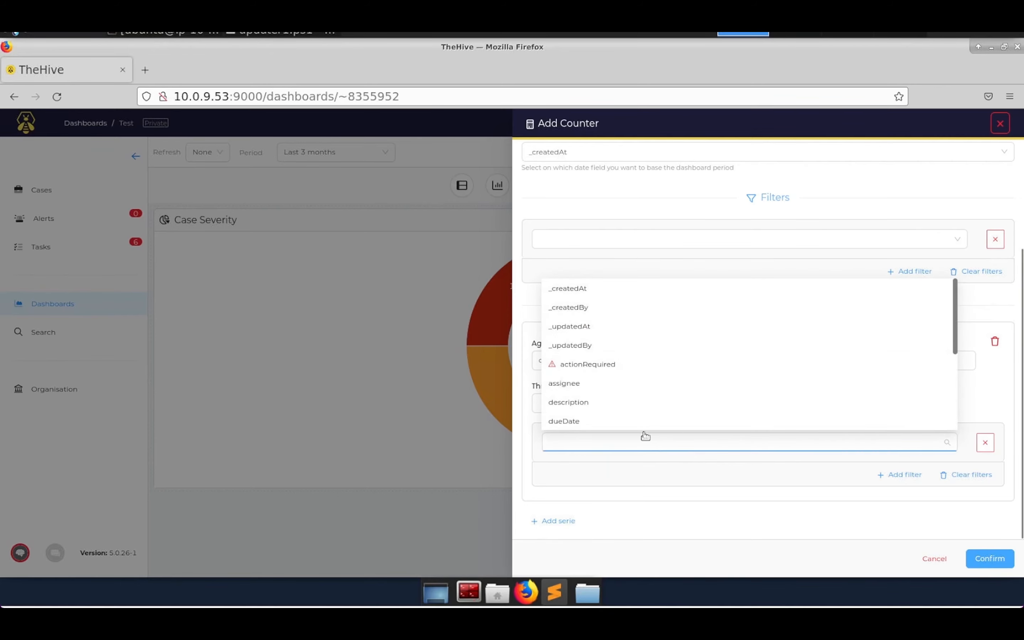
scroll(612, 360, "down", 3)
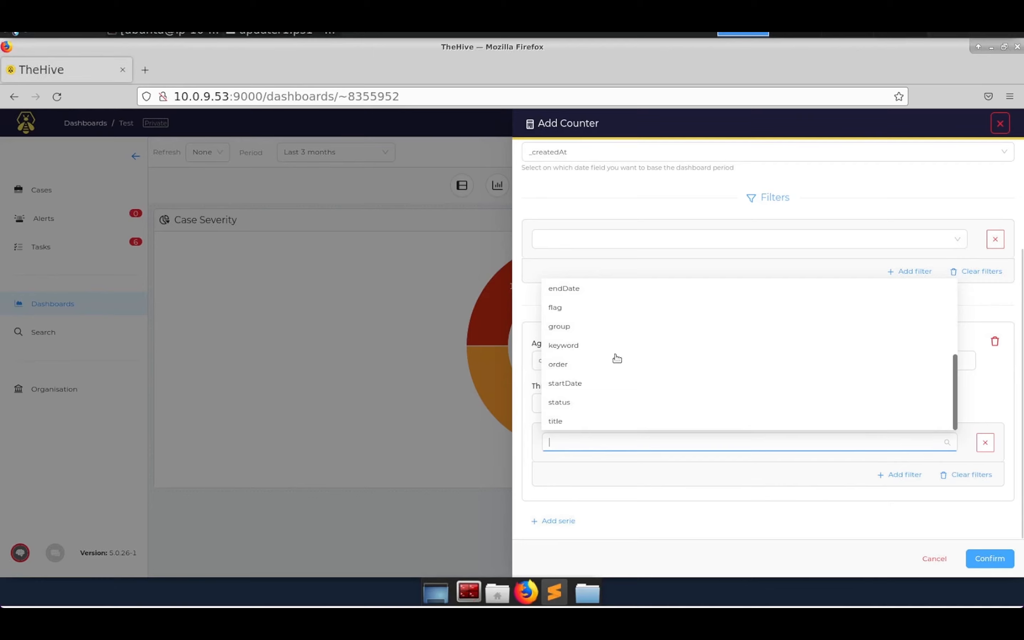
left_click(588, 402)
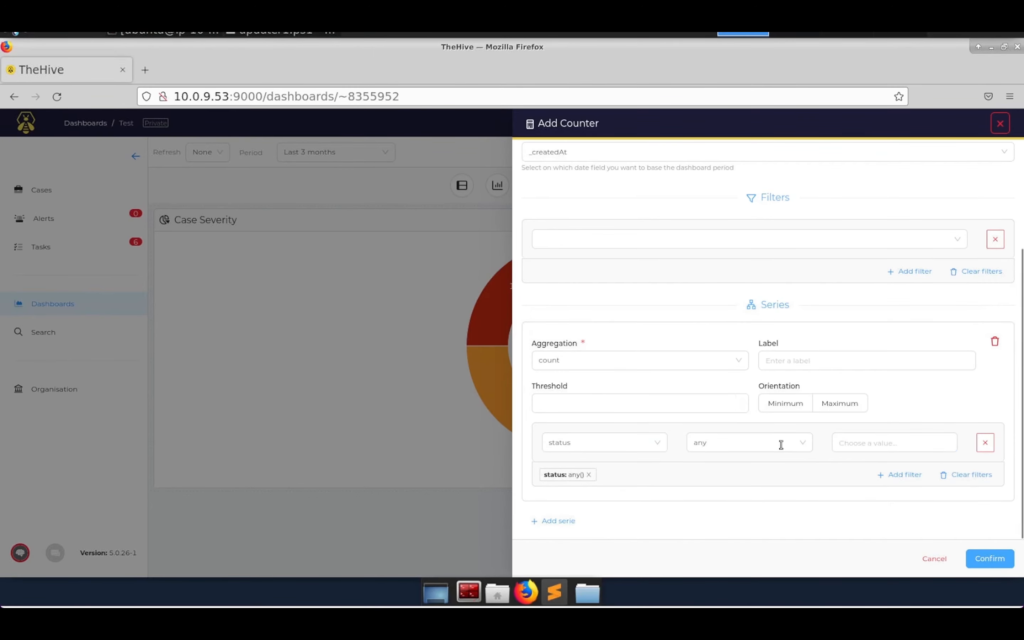
left_click(719, 463)
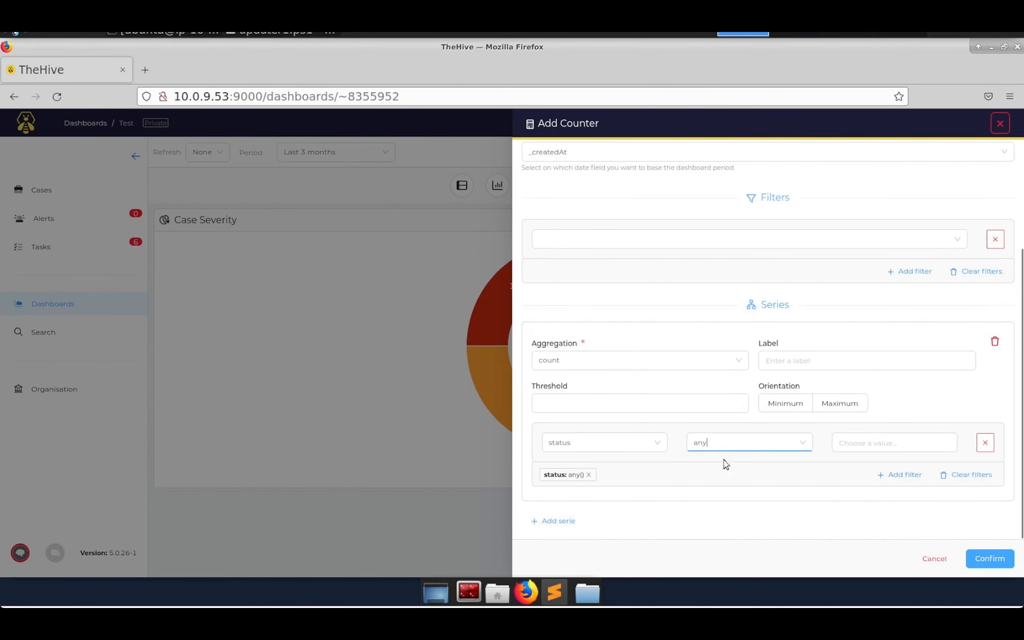
left_click(862, 443)
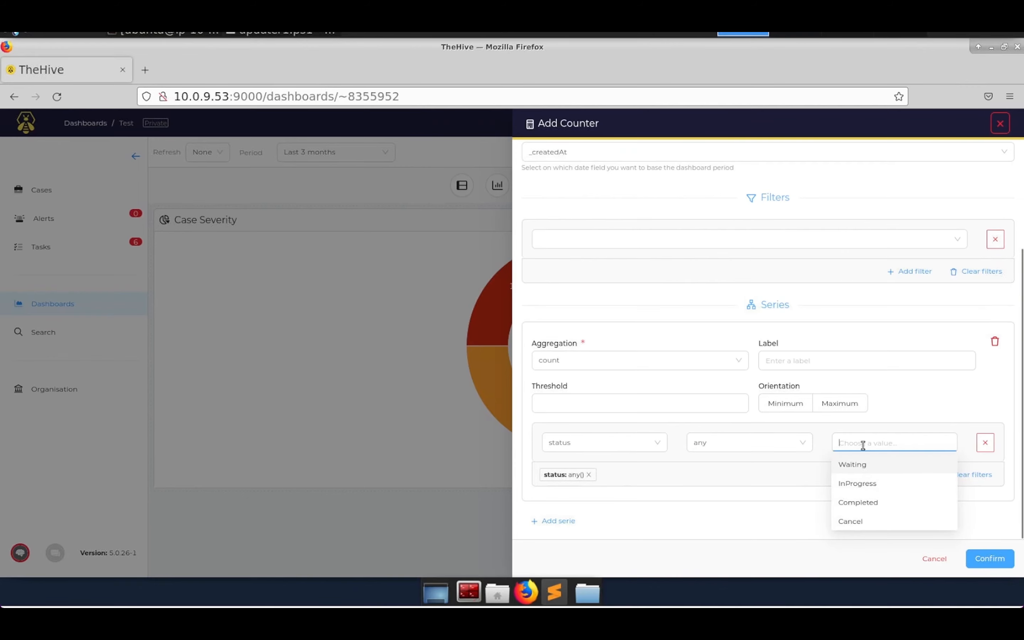
left_click(866, 473)
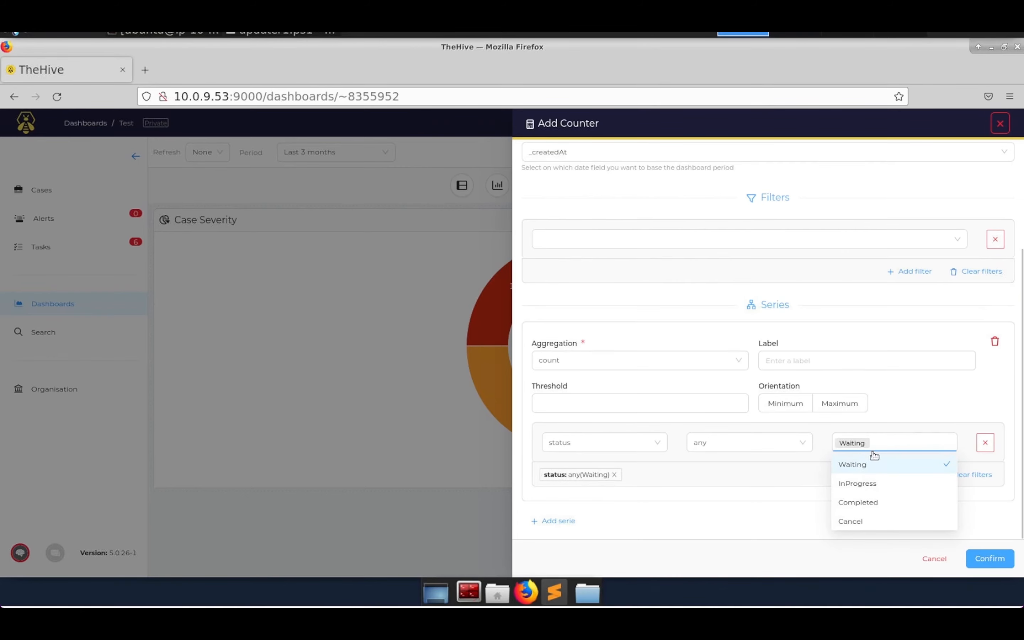
left_click(900, 418)
left_click(794, 362)
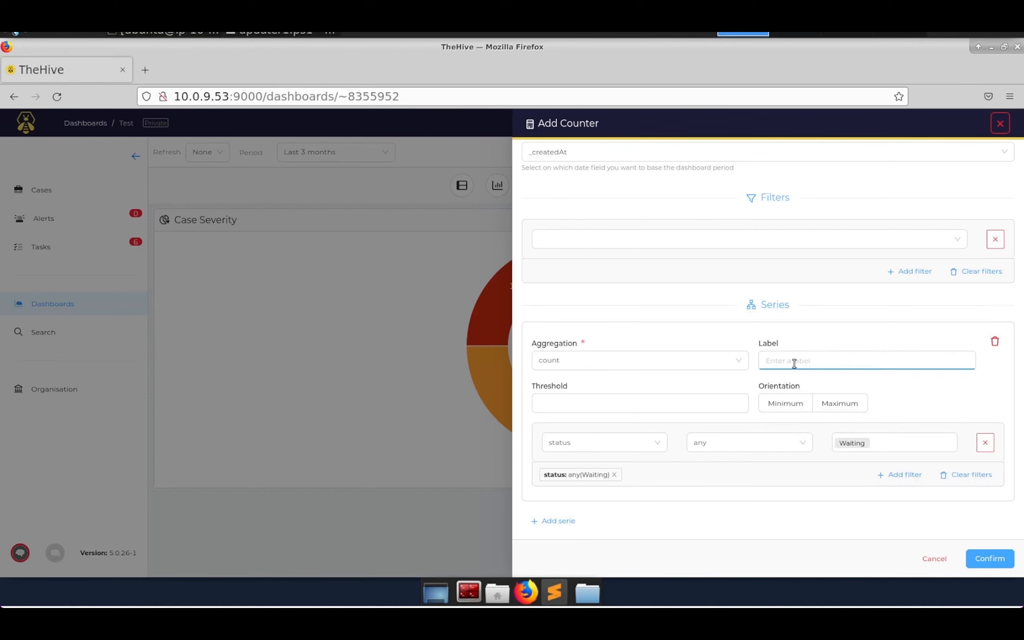
type("Waiting")
Add a second series to the counter with count as its aggregation
left_click(557, 521)
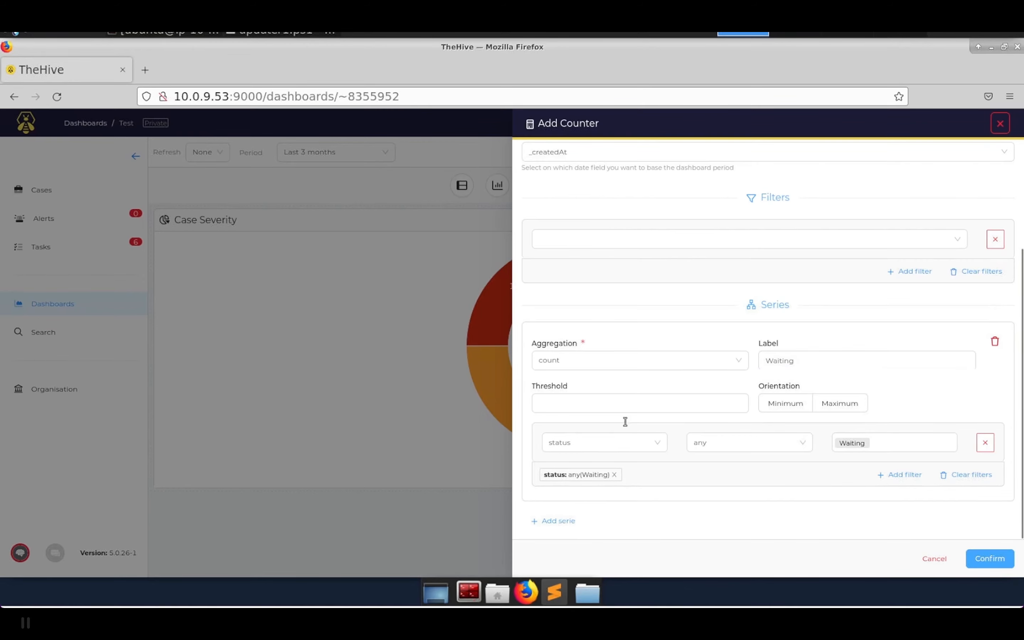
scroll(626, 419, "down", 2)
scroll(628, 373, "down", 2)
left_click(617, 360)
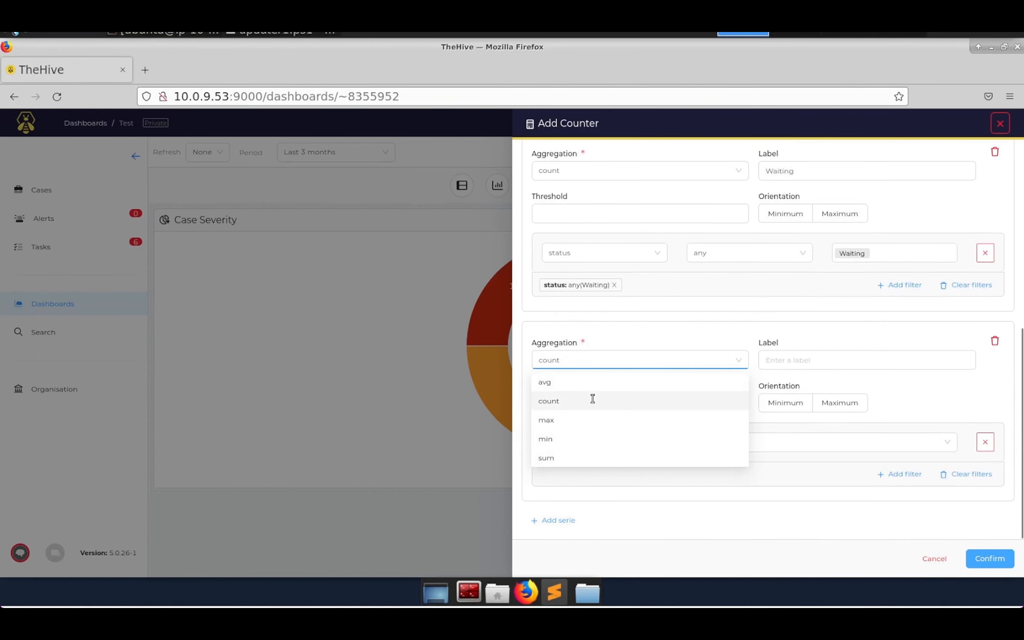
left_click(592, 400)
Filter the second series to tasks whose status is any of InProgress, and label the series "In Progress"
left_click(599, 439)
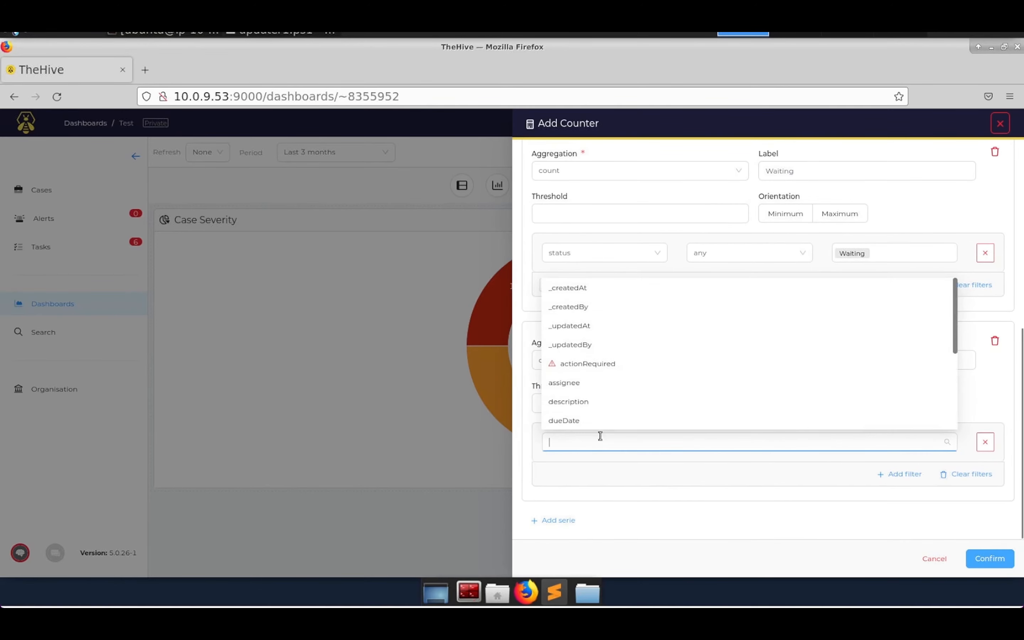
scroll(595, 388, "down", 5)
left_click(581, 403)
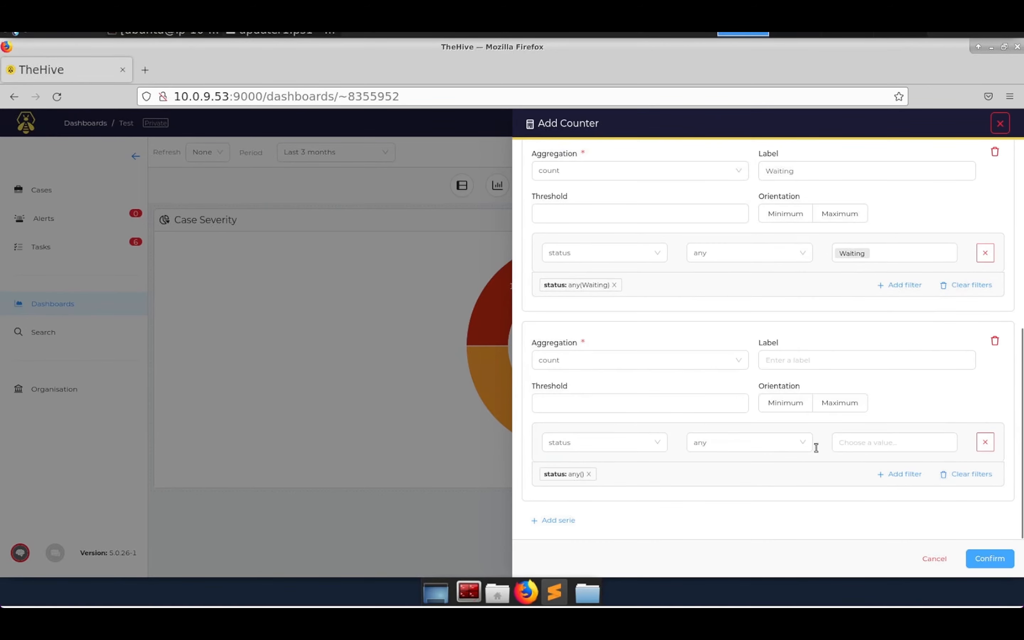
left_click(864, 442)
left_click(871, 487)
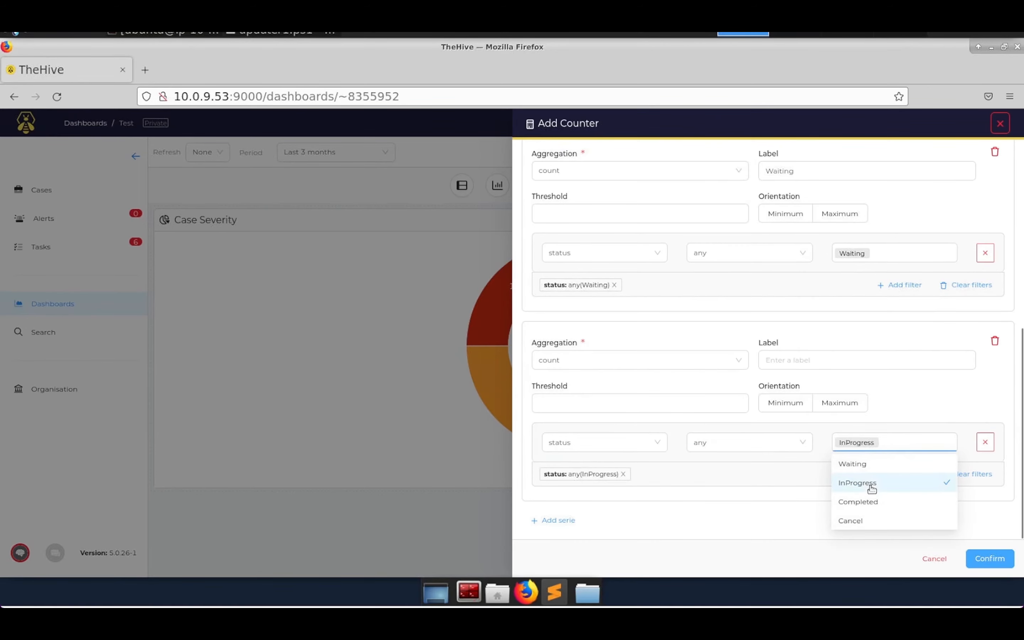
left_click(827, 360)
type("In Progress")
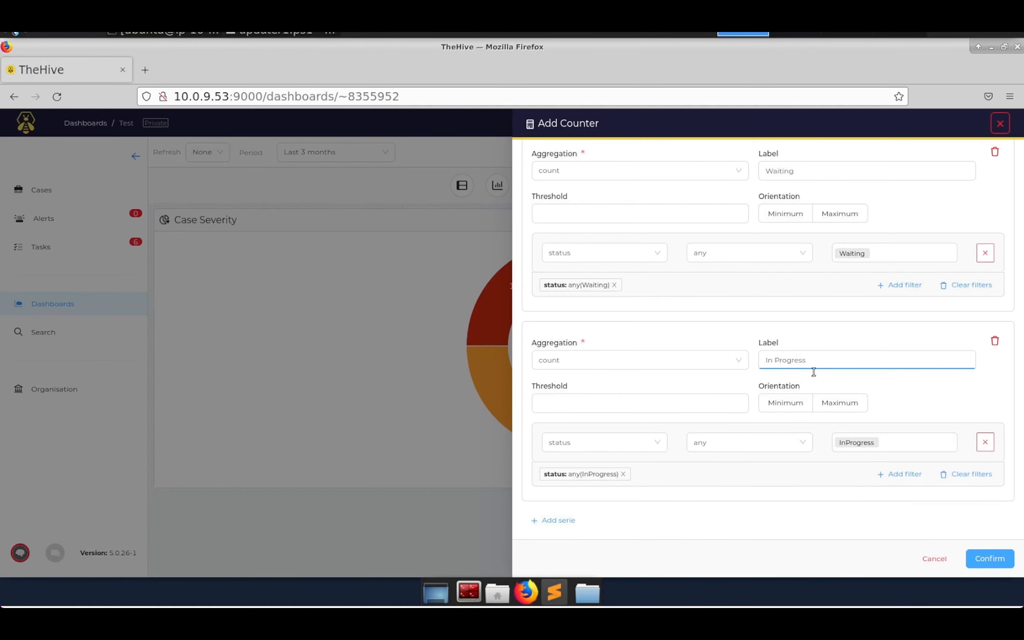
Add a third series to the counter with count as its aggregation
left_click(565, 521)
scroll(637, 348, "down", 4)
left_click(591, 366)
left_click(622, 398)
Filter the third series to tasks whose status is any of Completed, and label the series "Completed"
left_click(590, 444)
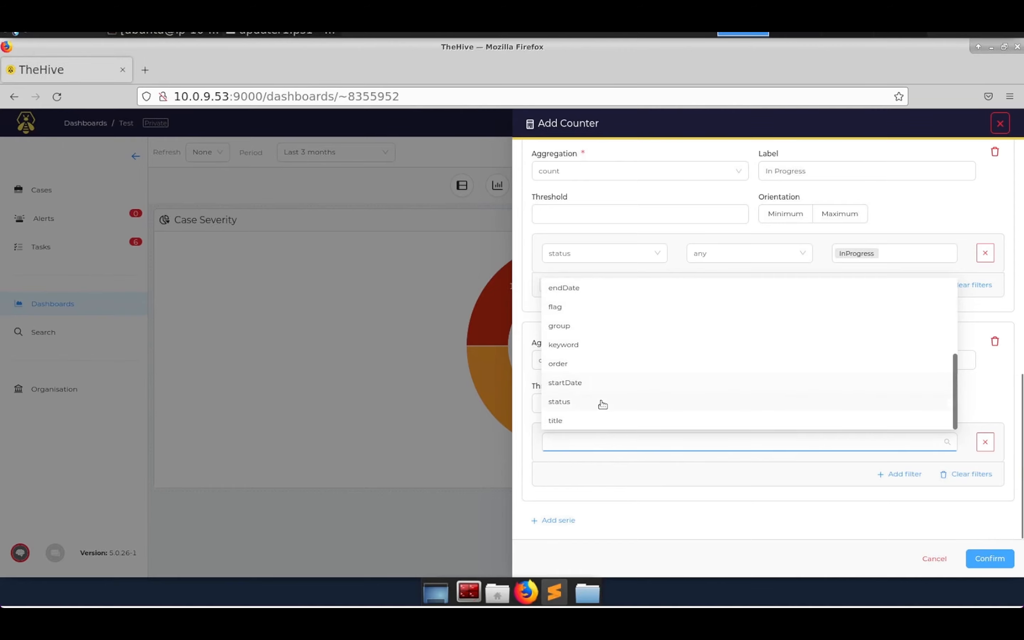
left_click(601, 402)
left_click(858, 449)
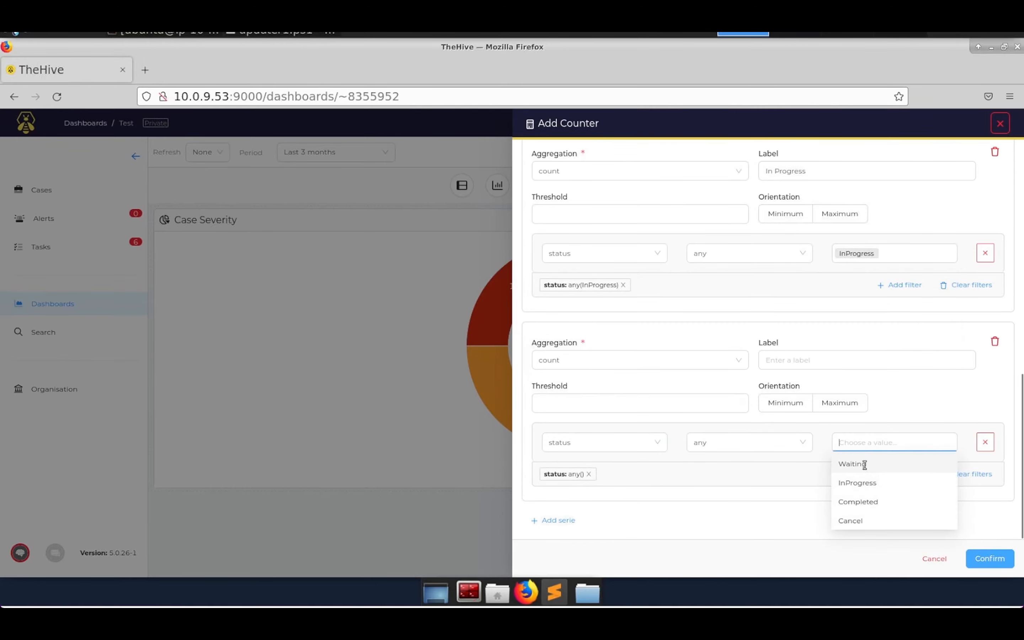
left_click(868, 502)
left_click(800, 361)
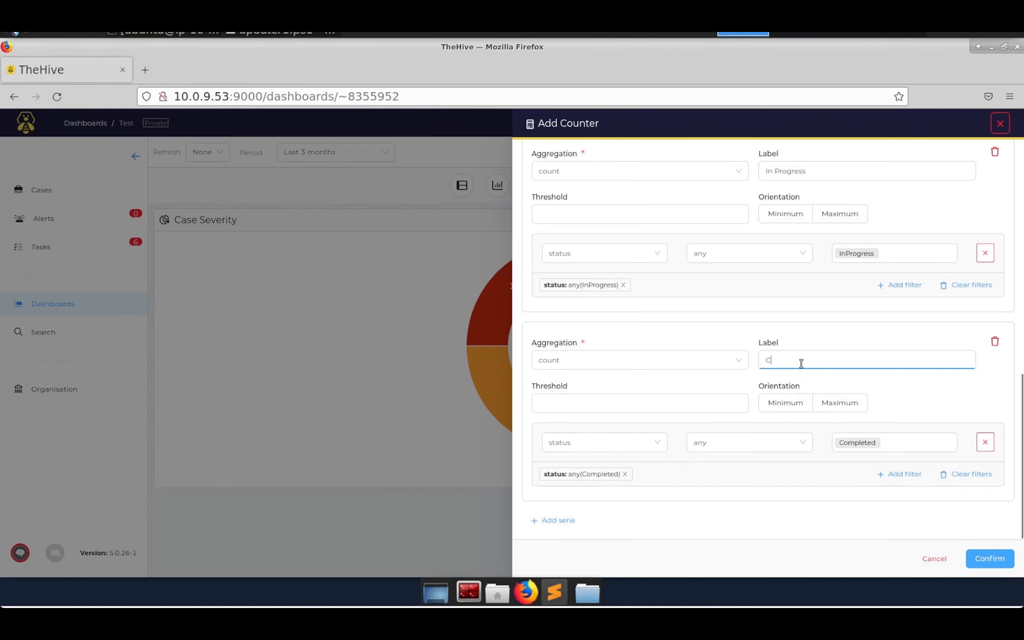
type("Complee")
Add a fourth series to the counter with count as its aggregation
left_click(557, 520)
scroll(599, 406, "down", 5)
left_click(570, 362)
left_click(570, 401)
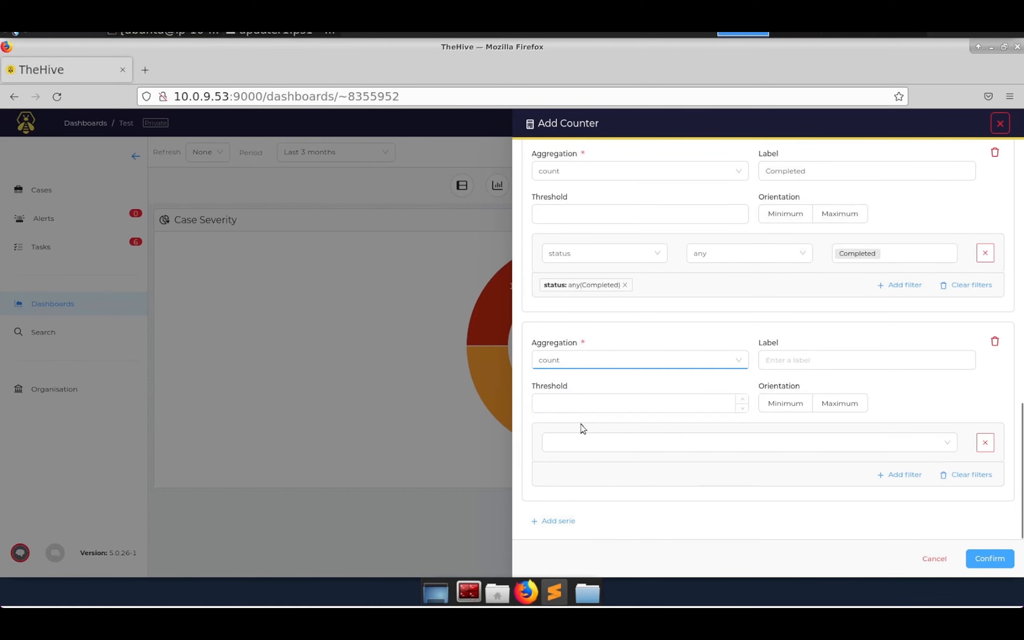
Filter the fourth series to tasks whose status is any of Cancel, label it "Cancel", and confirm the counter
left_click(585, 442)
scroll(607, 409, "down", 5)
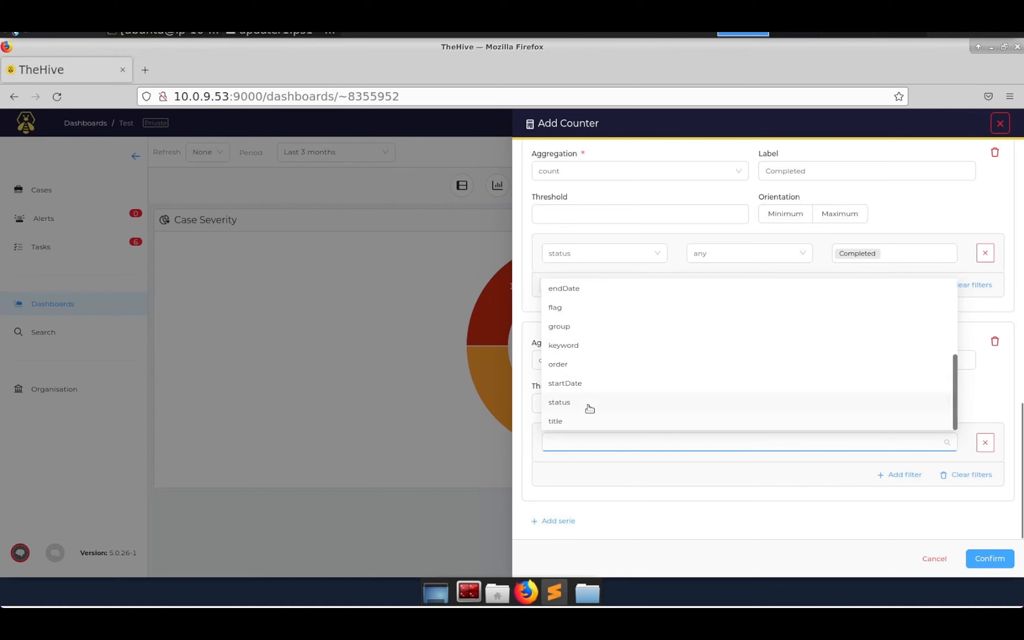
left_click(590, 404)
left_click(860, 449)
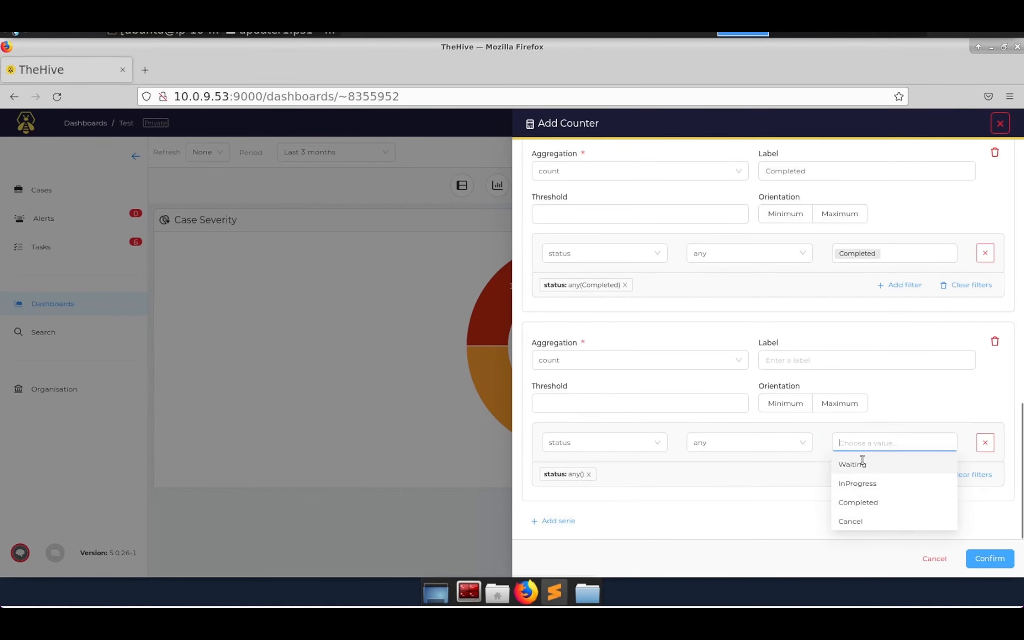
left_click(855, 521)
left_click(822, 363)
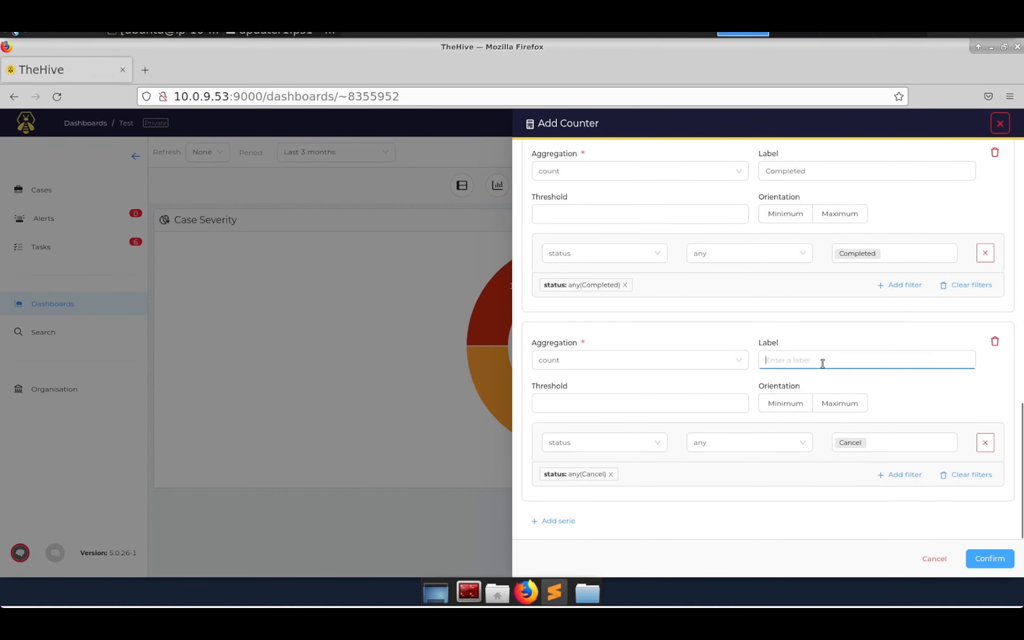
type("Cancel")
left_click(982, 558)
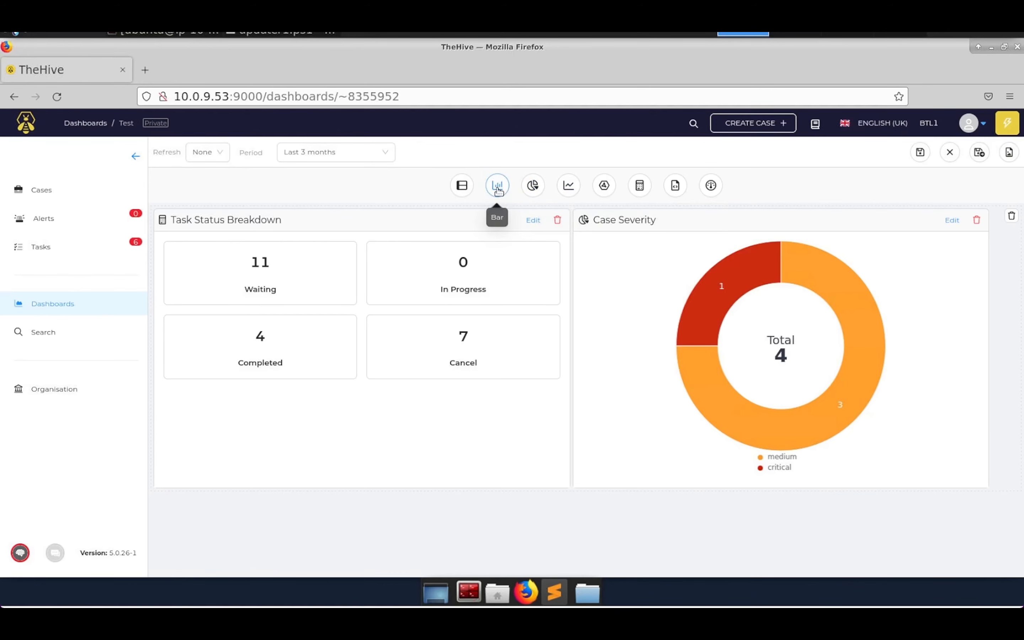
Add a line widget to the dashboard row, titled "Case Closure Reasons" with a By day interval
left_click_drag(568, 185, 640, 322)
left_click(583, 203)
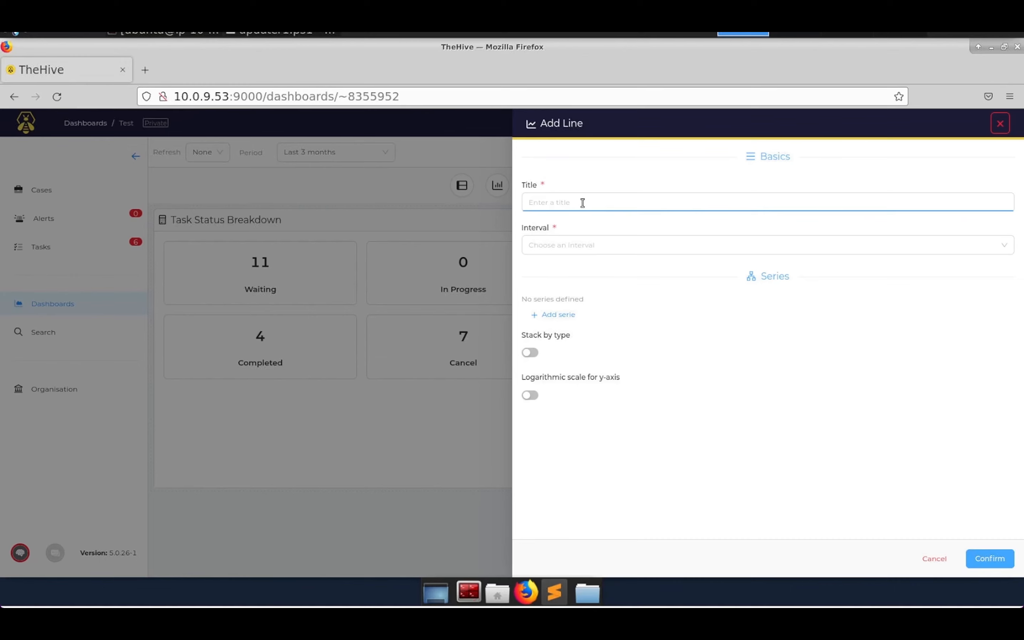
type("Case Closure Reasons")
left_click(583, 243)
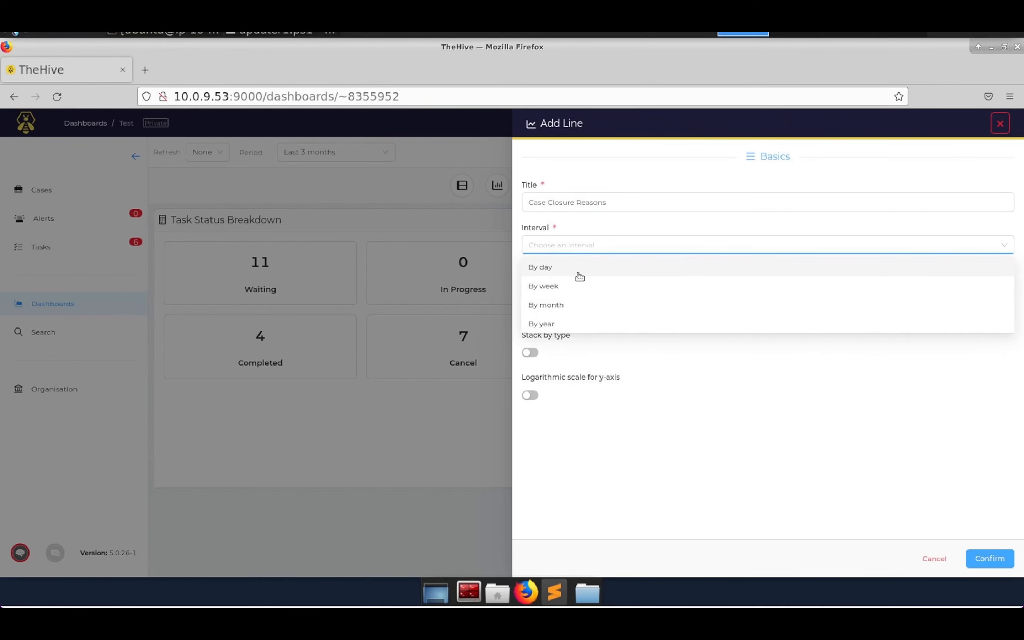
left_click(578, 271)
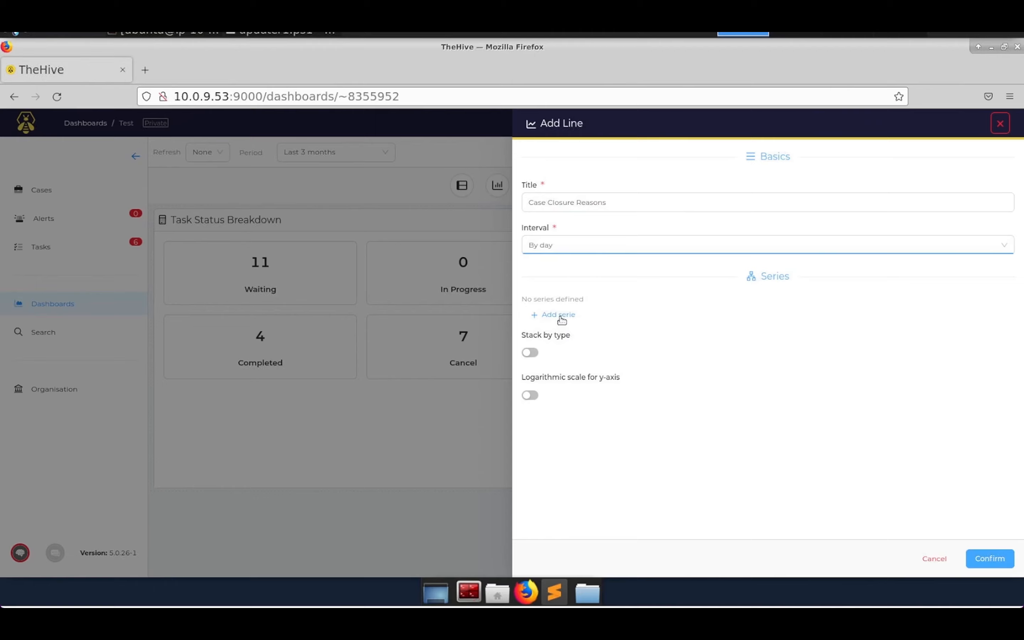
Add a first series to the line chart based on the case entity, with count aggregation and Line type
left_click(553, 316)
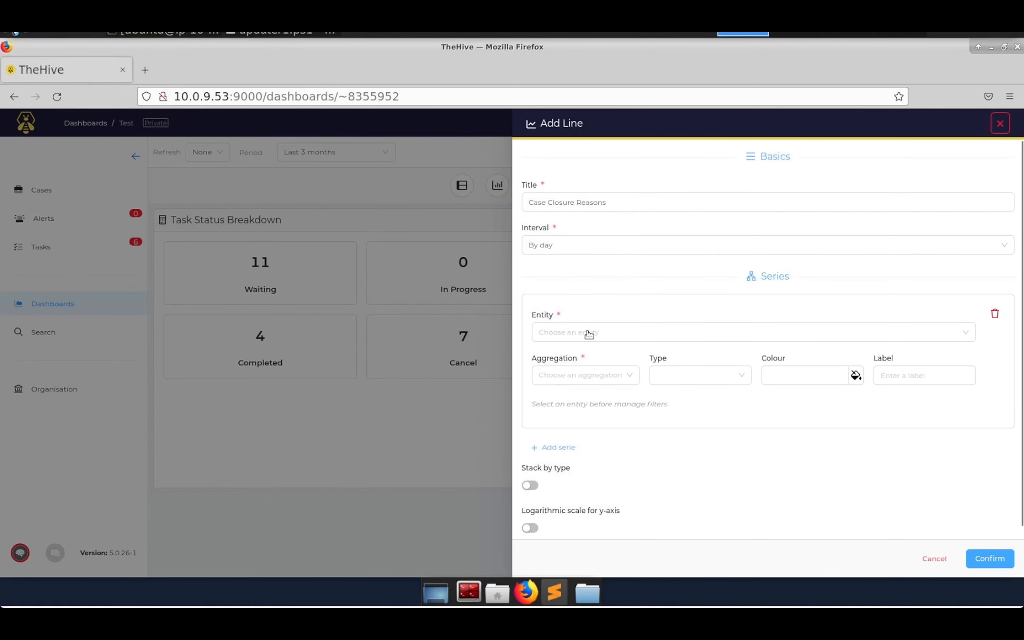
left_click(603, 335)
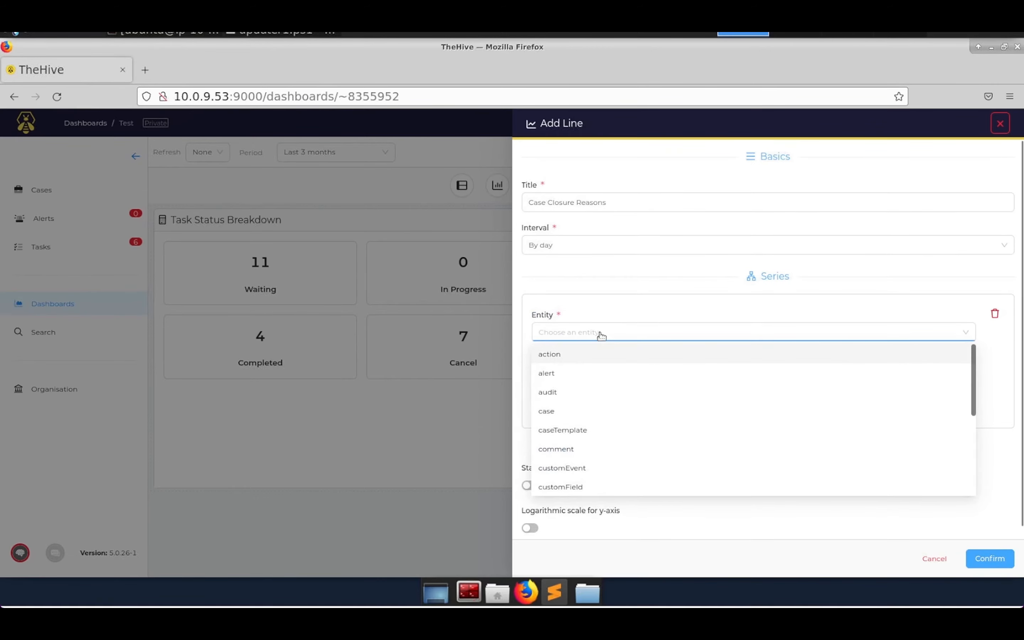
left_click(561, 413)
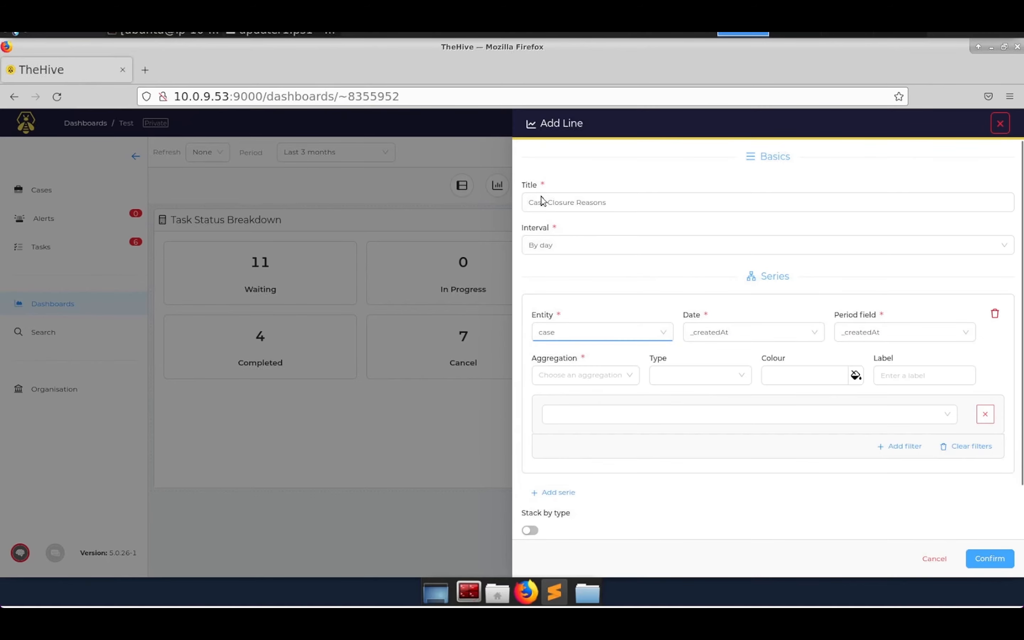
left_click(605, 378)
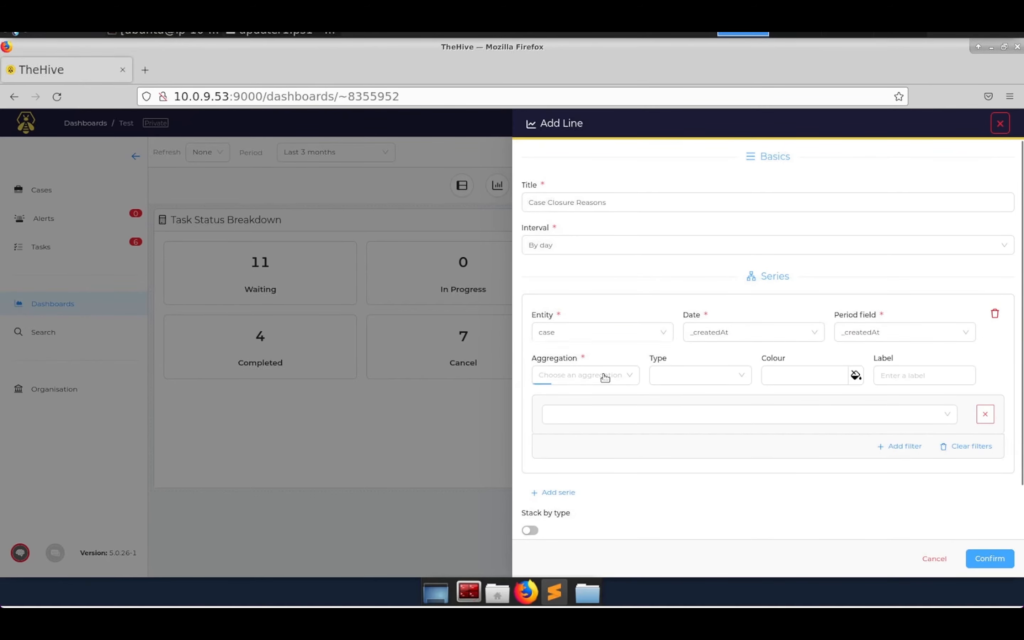
left_click(576, 414)
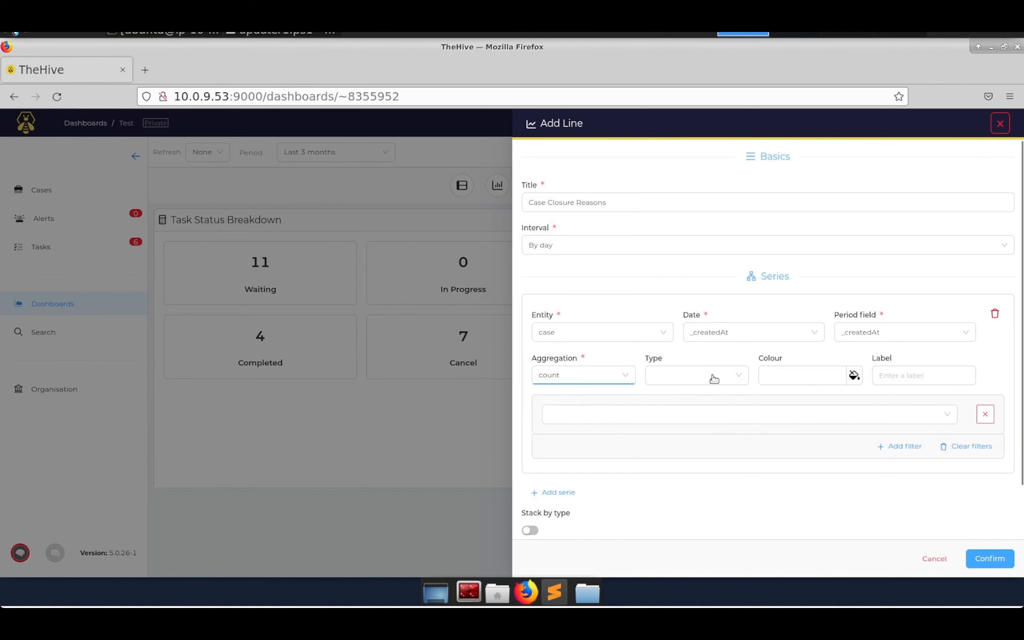
left_click(736, 378)
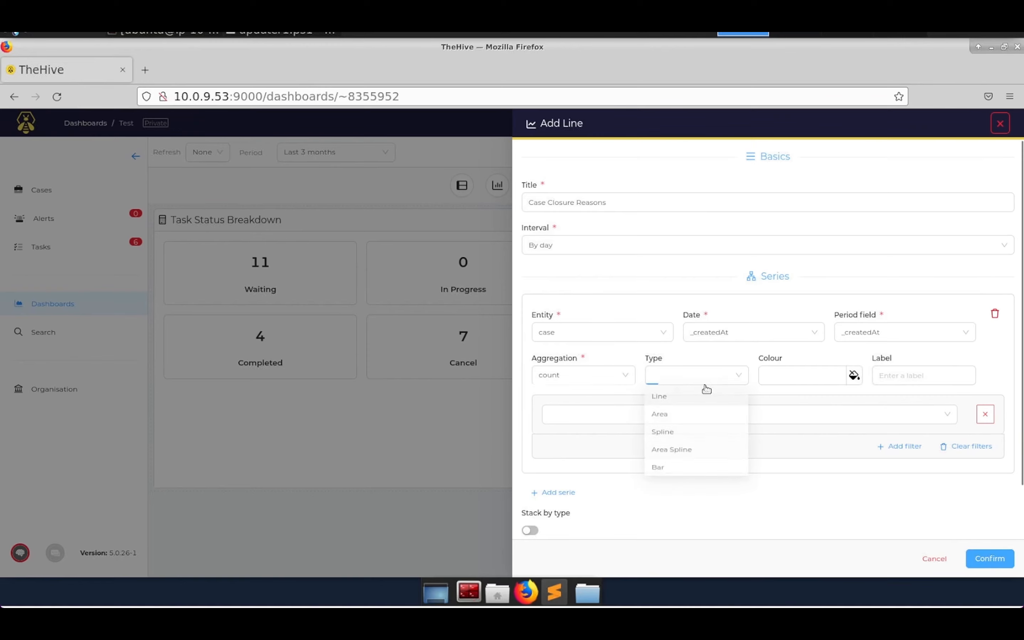
left_click(685, 400)
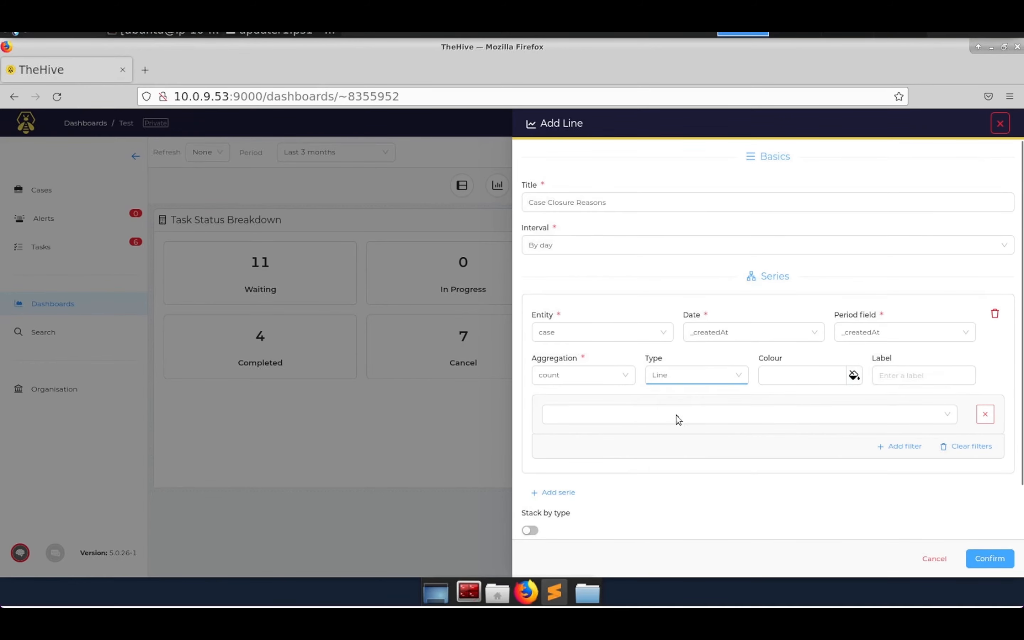
Filter the line chart's first series to cases whose status is any of TruePositive
left_click(664, 414)
scroll(633, 327, "down", 5)
scroll(597, 371, "down", 15)
scroll(578, 373, "up", 10)
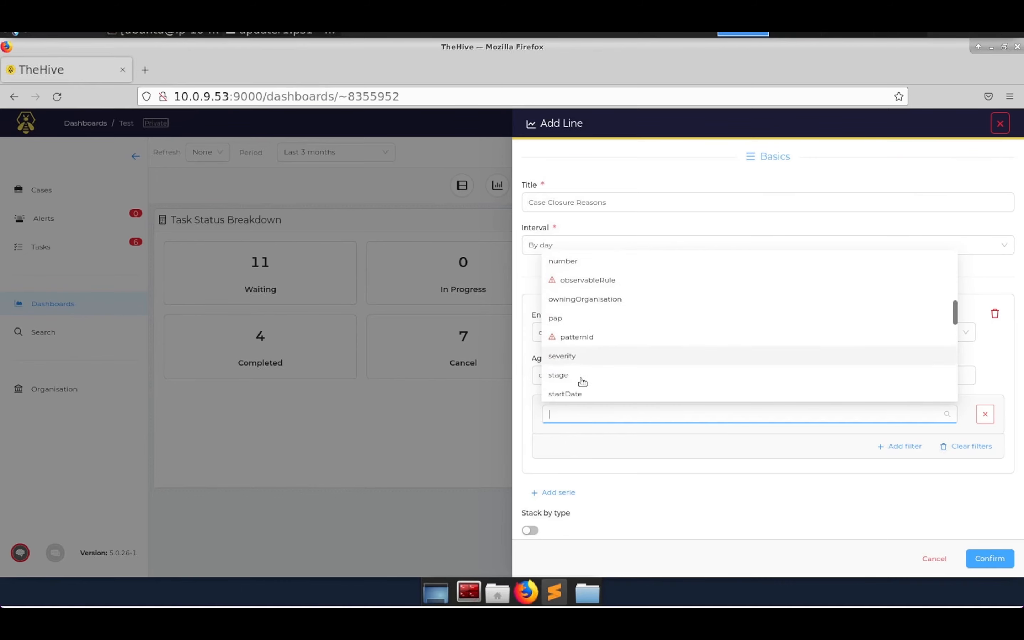
scroll(586, 372, "down", 1)
left_click(581, 348)
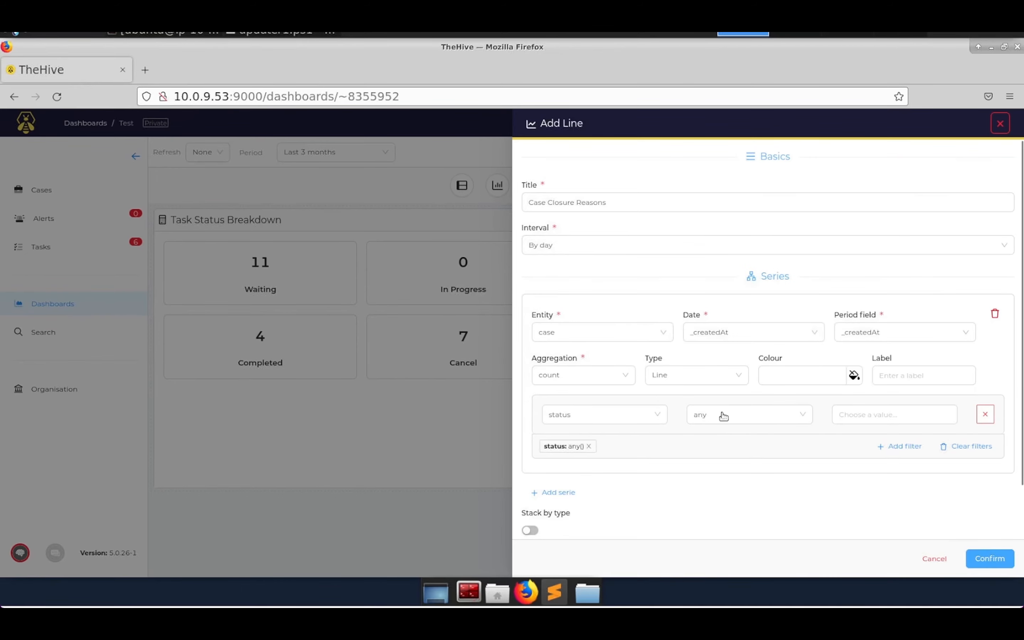
left_click(851, 416)
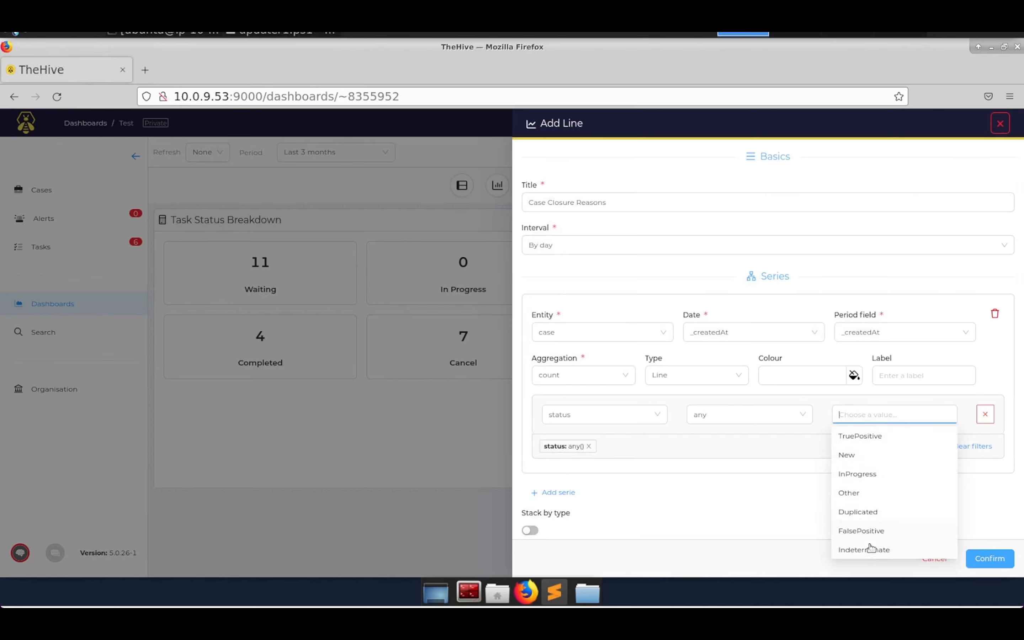
left_click(869, 436)
left_click(920, 413)
Set the first series' colour to red #d0021b and label it "True Positive"
left_click(812, 380)
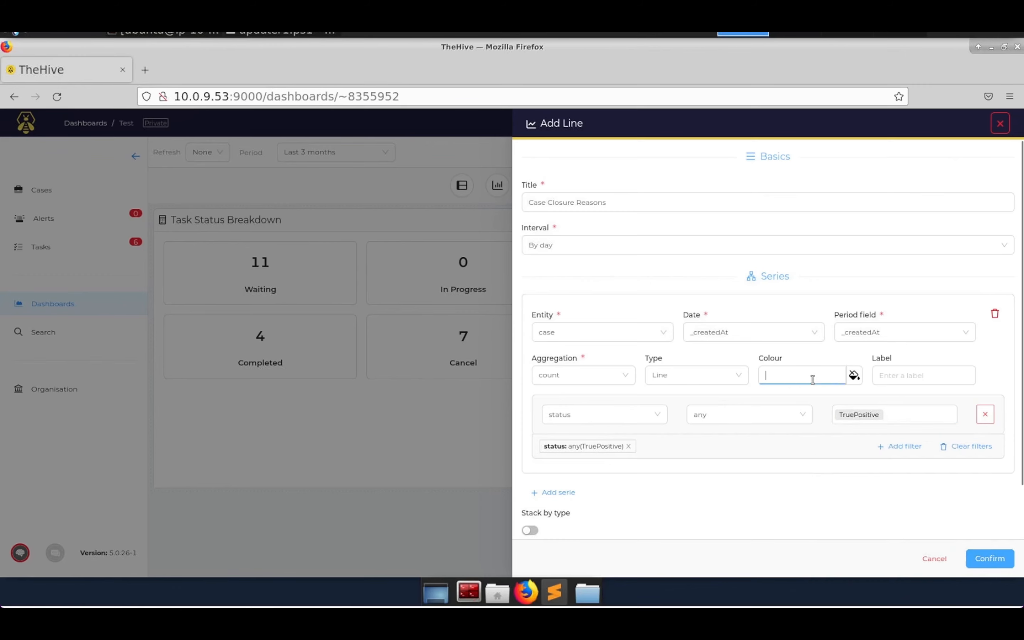
left_click(854, 376)
left_click(800, 322)
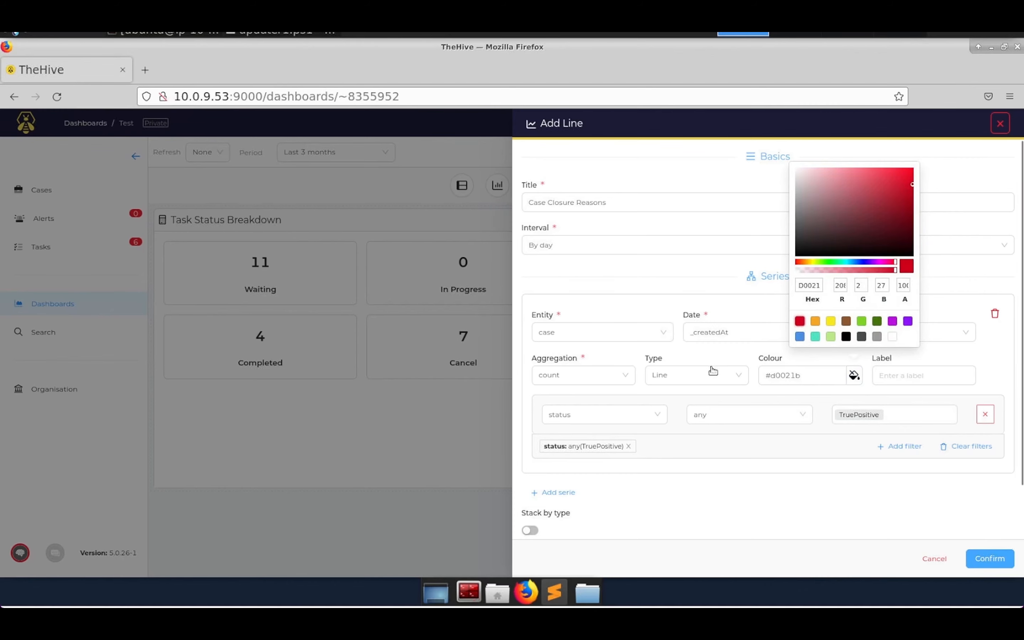
left_click(888, 377)
type("True Positive")
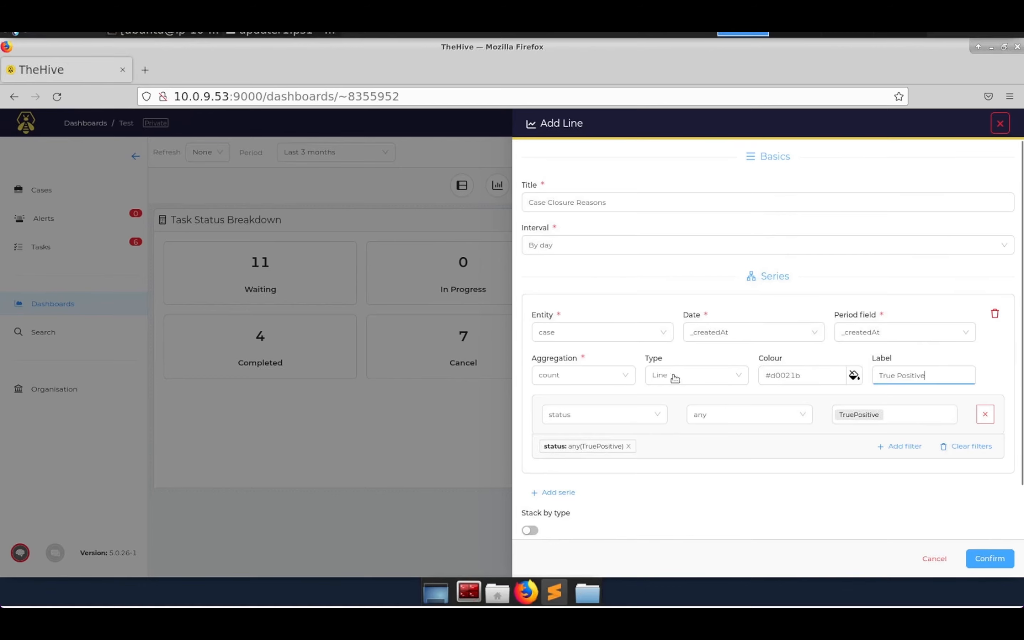
Add a second series to the line chart based on the case entity, with count as its aggregation
scroll(619, 431, "down", 2)
left_click(561, 436)
scroll(677, 373, "down", 4)
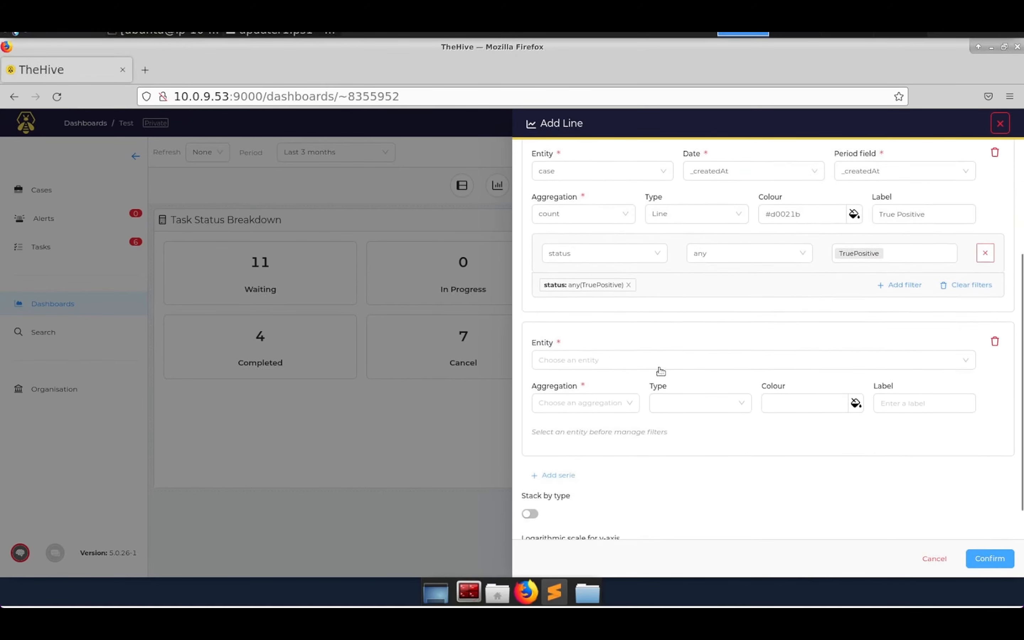
left_click(578, 343)
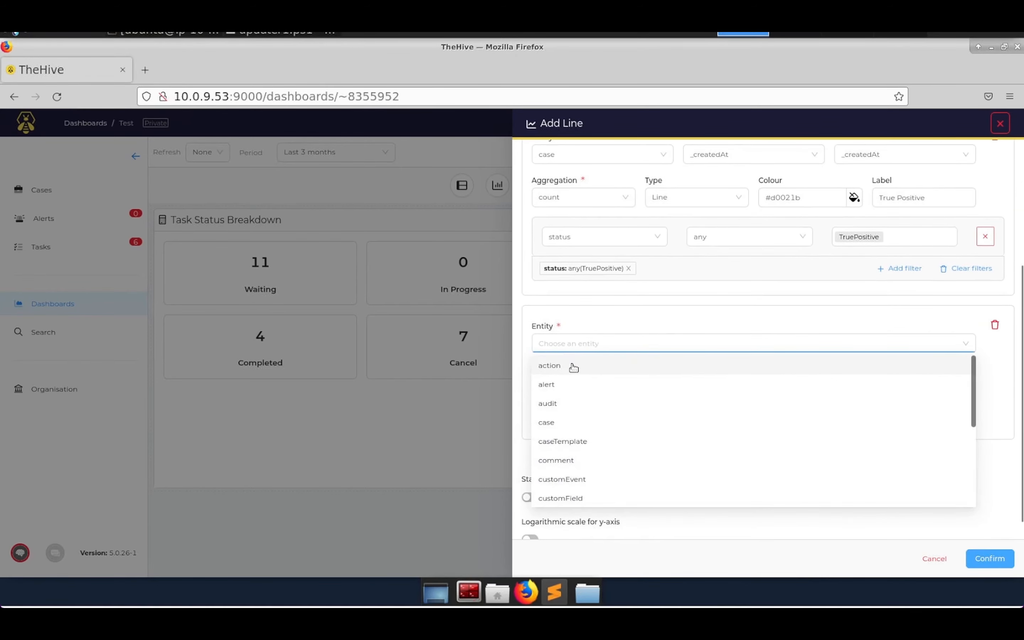
left_click(565, 426)
left_click(604, 386)
left_click(570, 427)
Filter the line chart's second series to cases whose status is any of InProgress
left_click(638, 425)
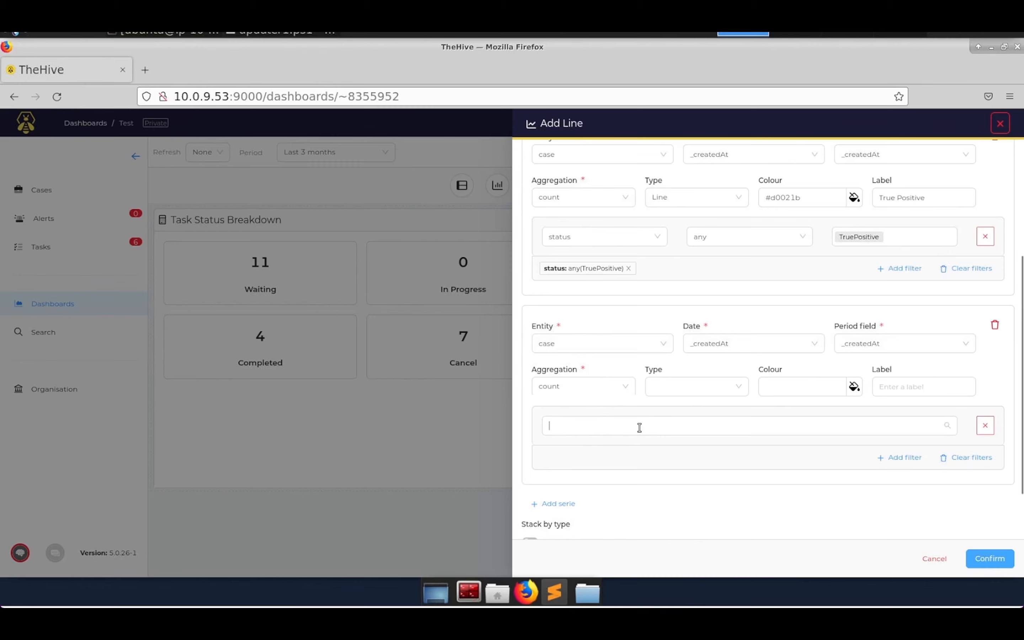
scroll(589, 355, "down", 3)
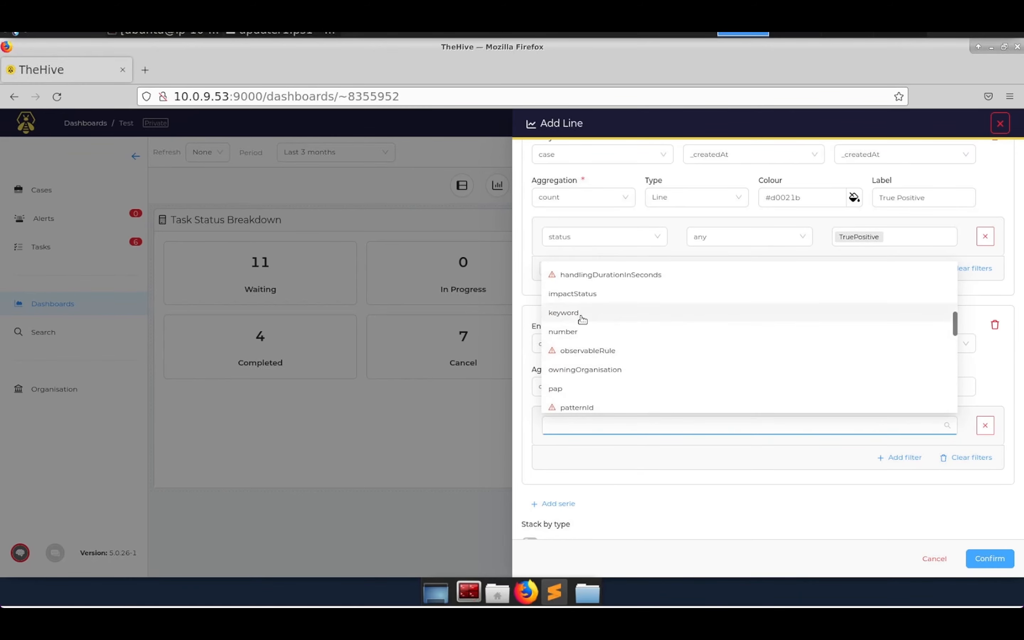
scroll(583, 320, "down", 2)
scroll(583, 365, "down", 3)
left_click(582, 355)
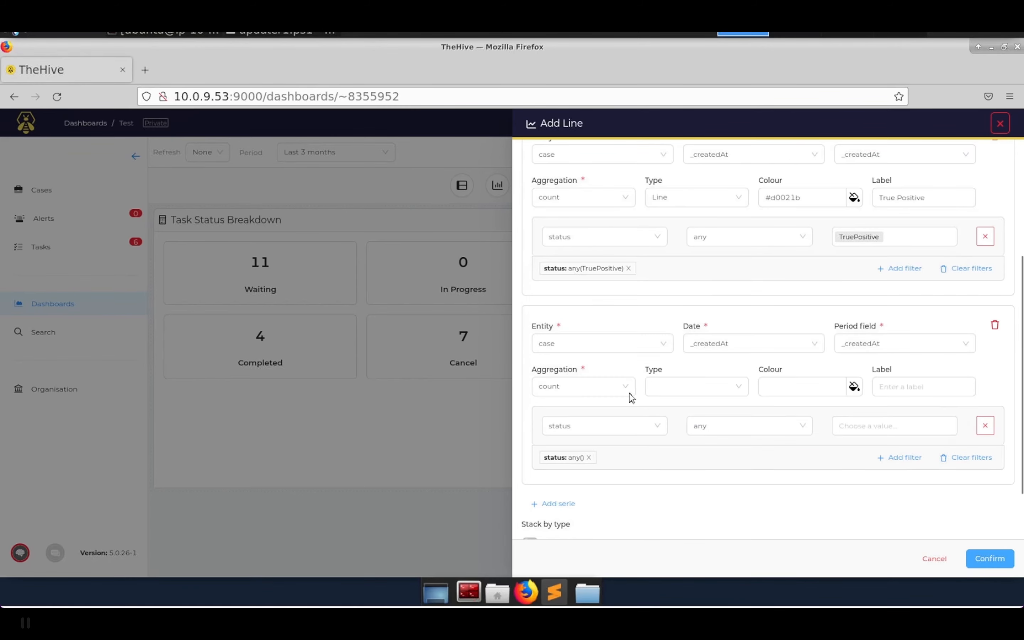
left_click(861, 431)
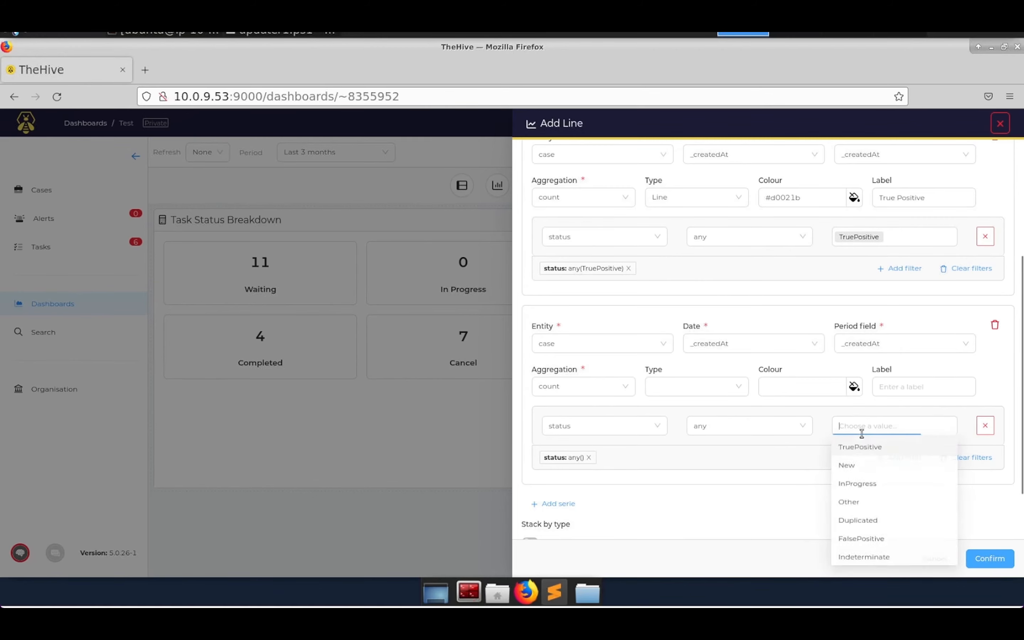
left_click(862, 486)
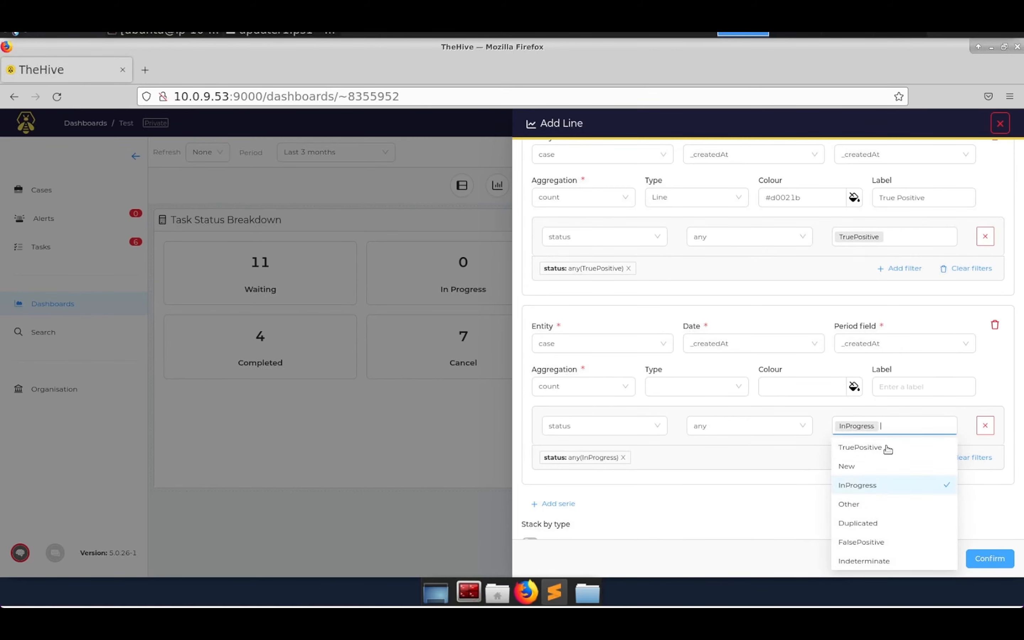
left_click(724, 465)
Set the second series' colour to orange #f5a623
left_click(853, 387)
left_click(824, 359)
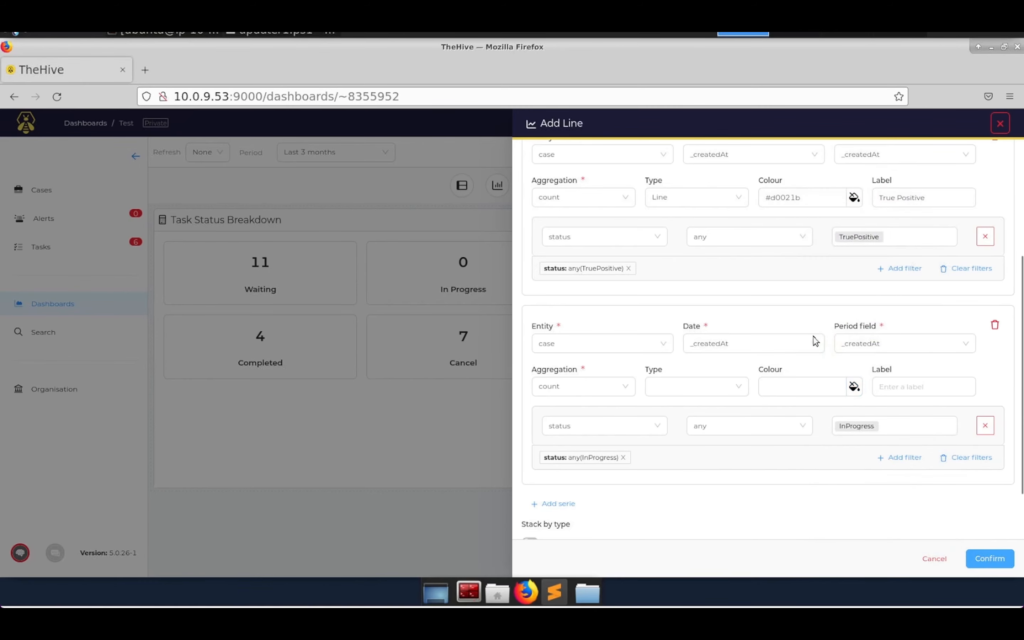
left_click(853, 386)
left_click(815, 333)
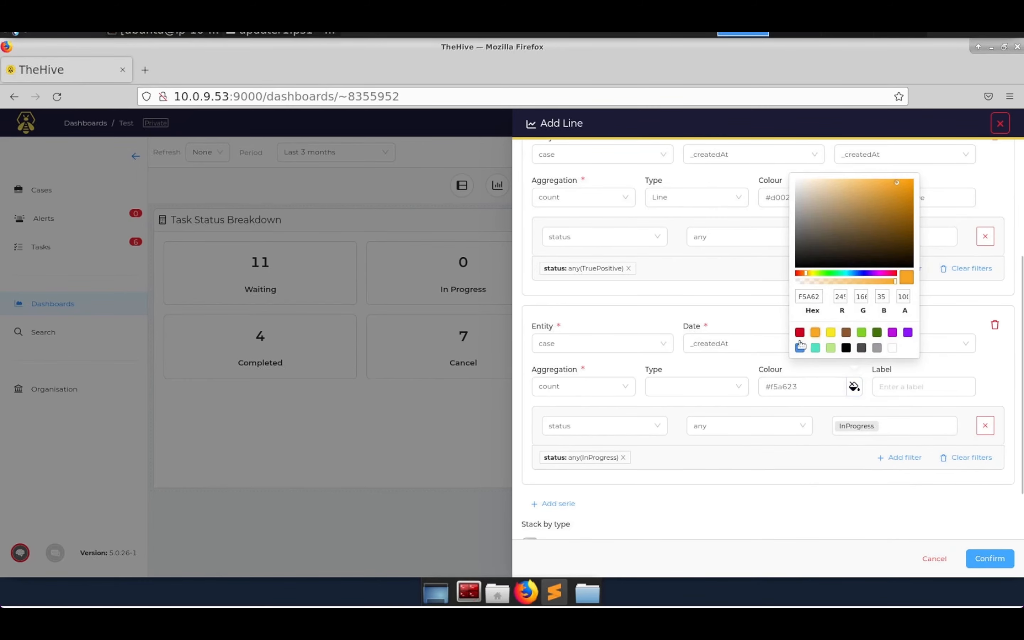
left_click(732, 368)
Set the second series' type to Line and label it "In Progress"
left_click(735, 391)
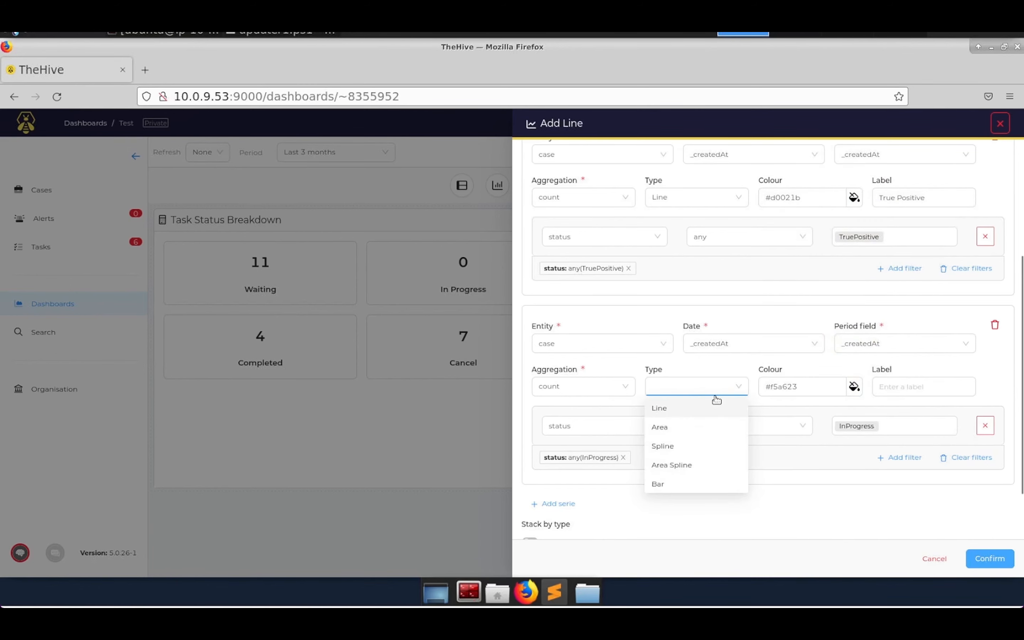
left_click(683, 410)
left_click(913, 388)
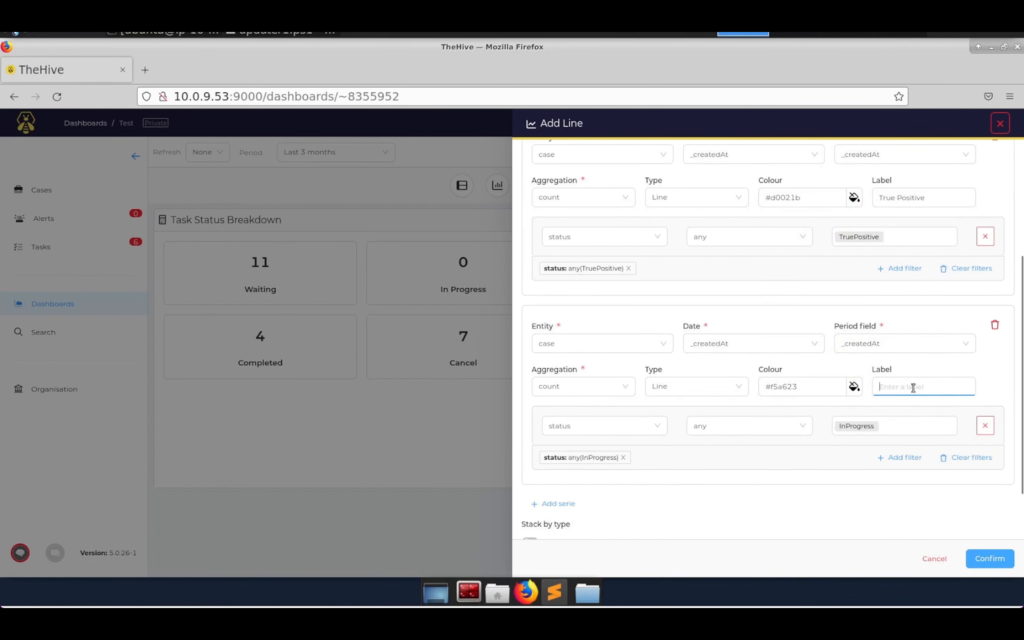
type("I")
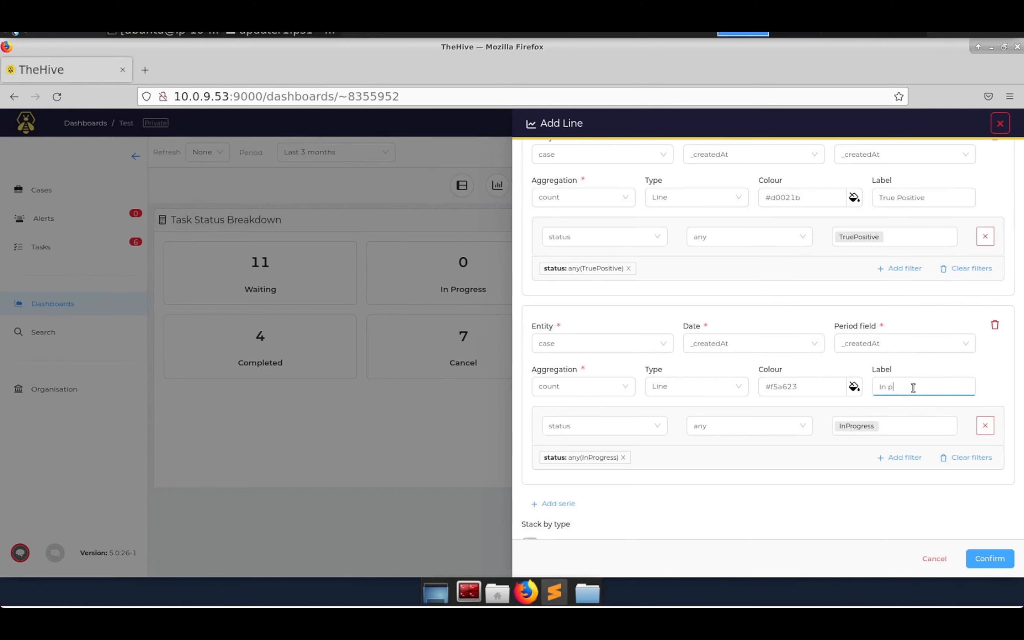
type("n Progress")
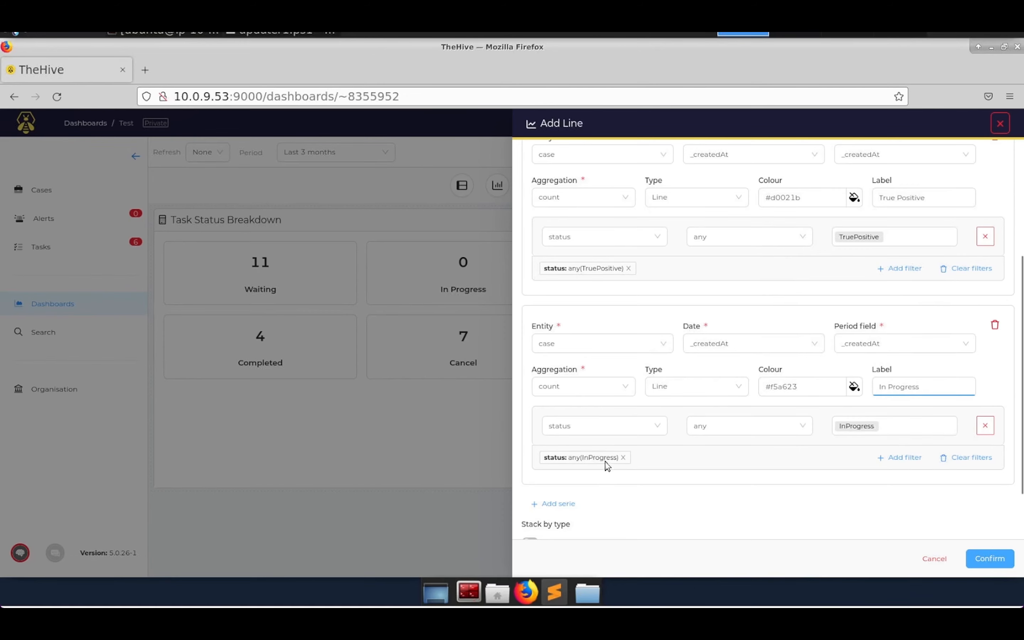
Add a third series to the line chart based on the case entity, with count as its aggregation
scroll(592, 470, "down", 2)
left_click(558, 433)
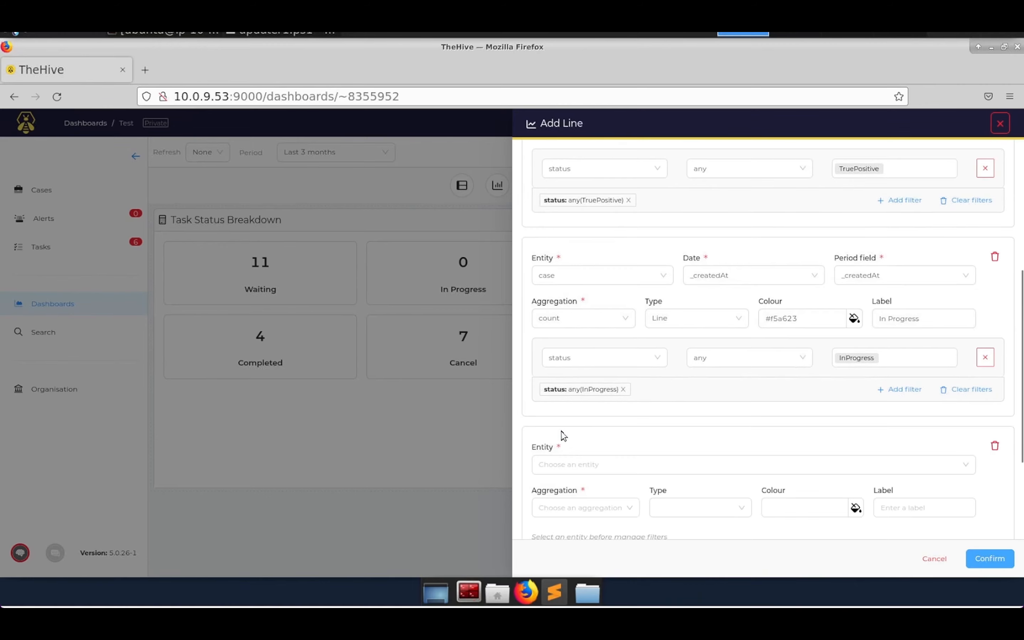
left_click(582, 466)
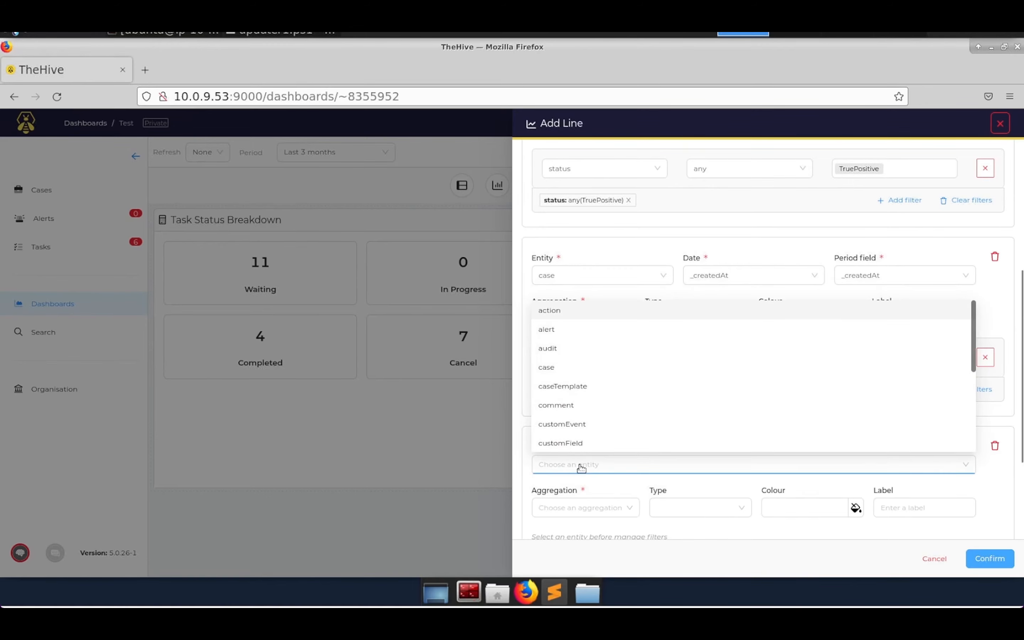
left_click(571, 367)
scroll(656, 450, "down", 2)
left_click(586, 445)
left_click(581, 488)
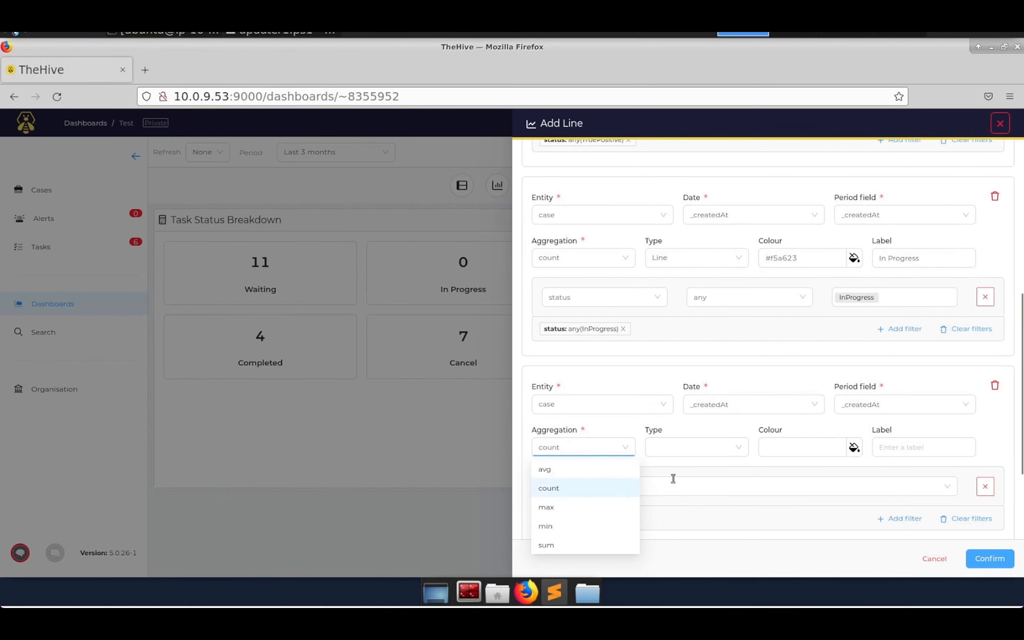
Filter the third series to cases whose status is any of New
scroll(662, 466, "down", 2)
left_click(663, 426)
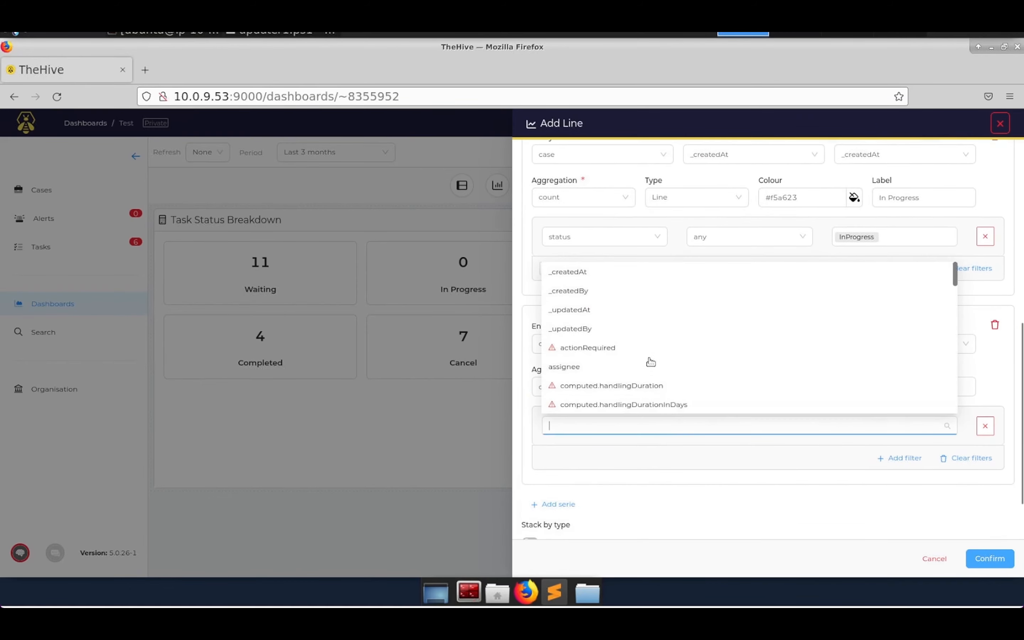
scroll(651, 362, "down", 5)
left_click(589, 355)
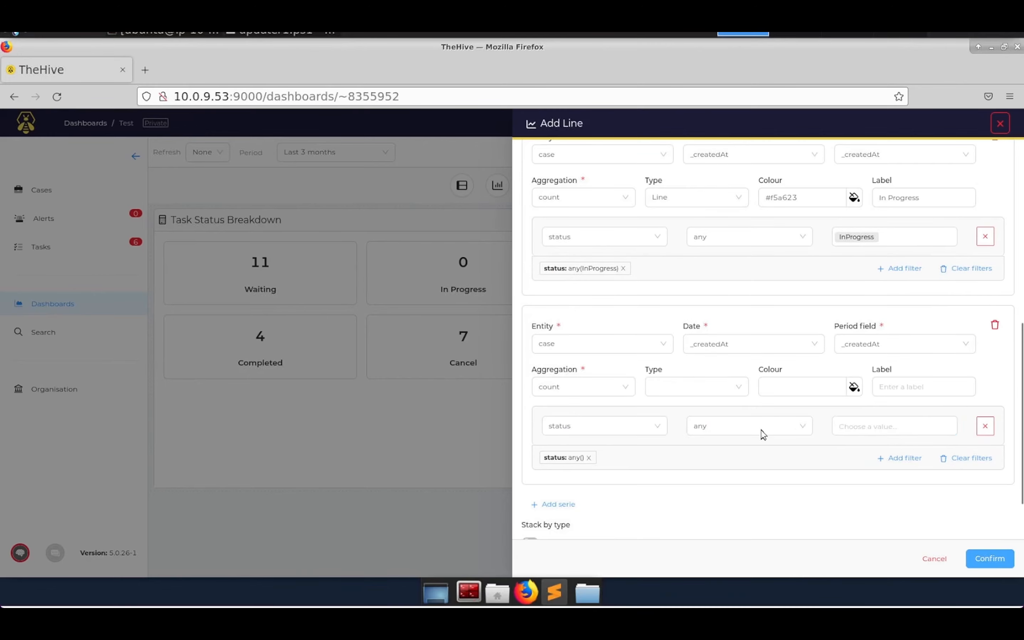
left_click(858, 427)
scroll(842, 455, "up", 5)
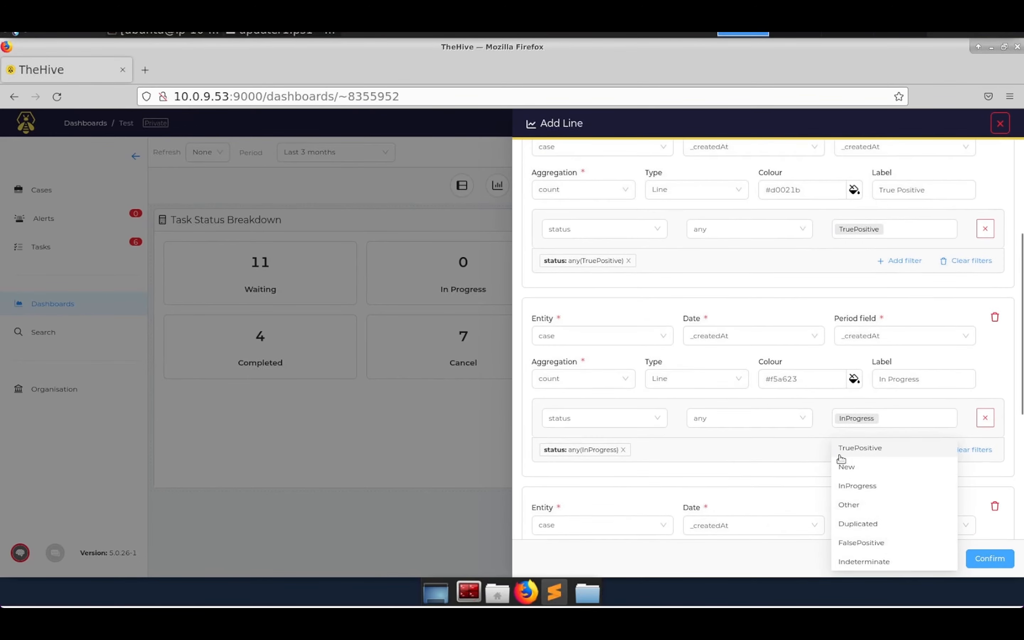
scroll(768, 449, "down", 3)
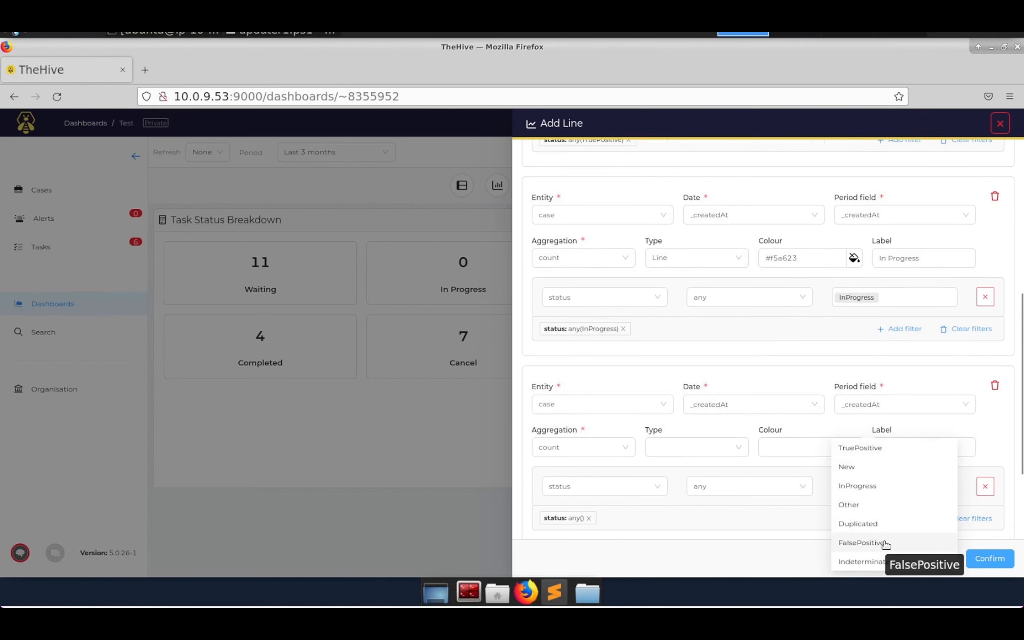
left_click(855, 469)
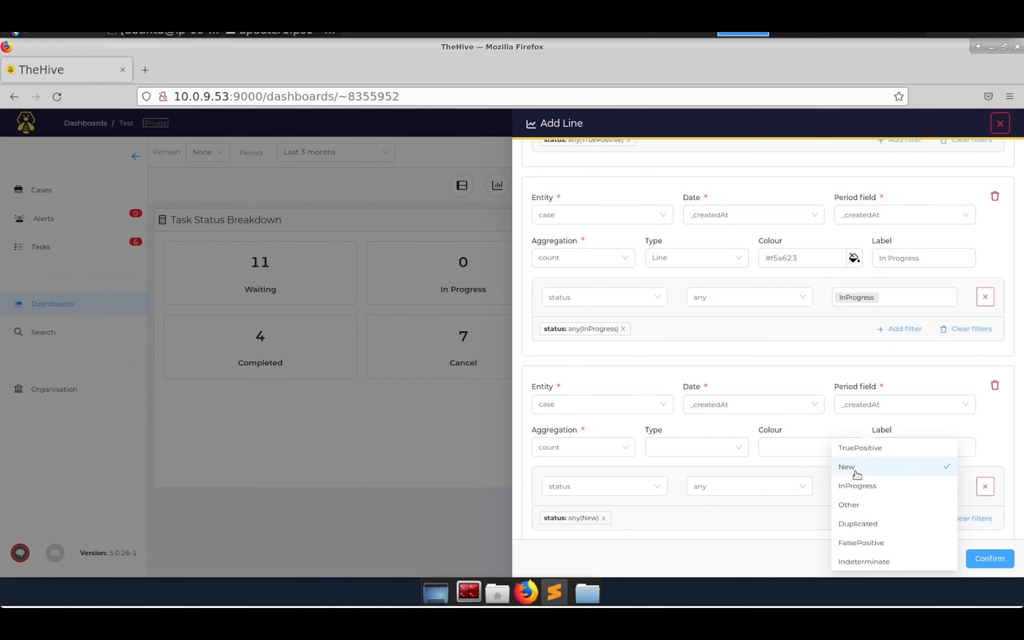
left_click(749, 431)
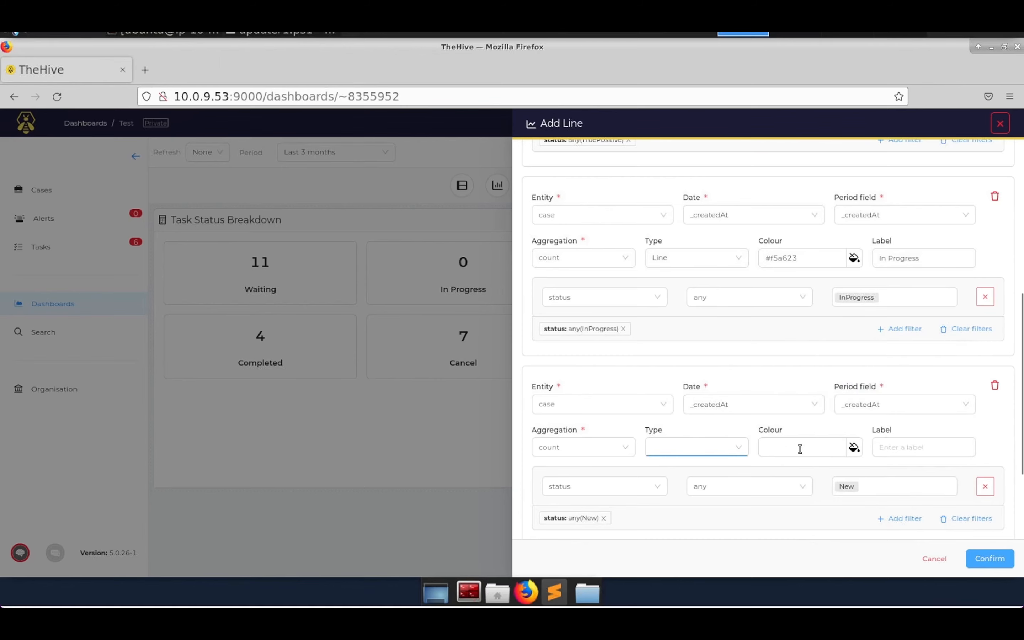
Set the third series' colour to yellow #f8e71c
left_click(853, 449)
left_click(832, 398)
left_click(853, 449)
left_click(832, 398)
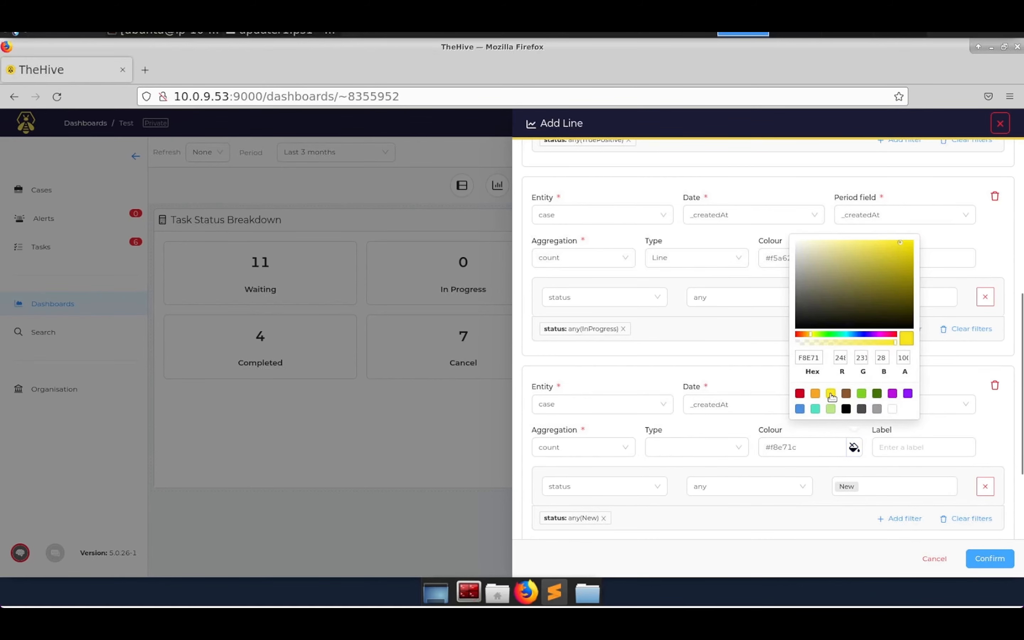
Give the third series the Line type and the label "New", and confirm the line chart widget
left_click(700, 448)
left_click(689, 470)
left_click(908, 449)
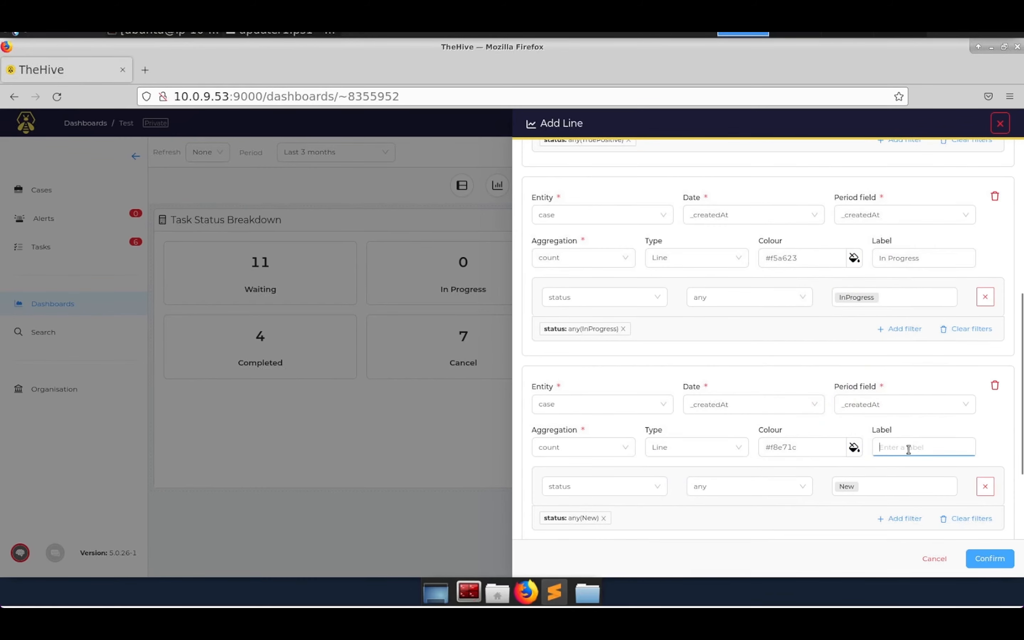
type("New")
scroll(863, 400, "down", 3)
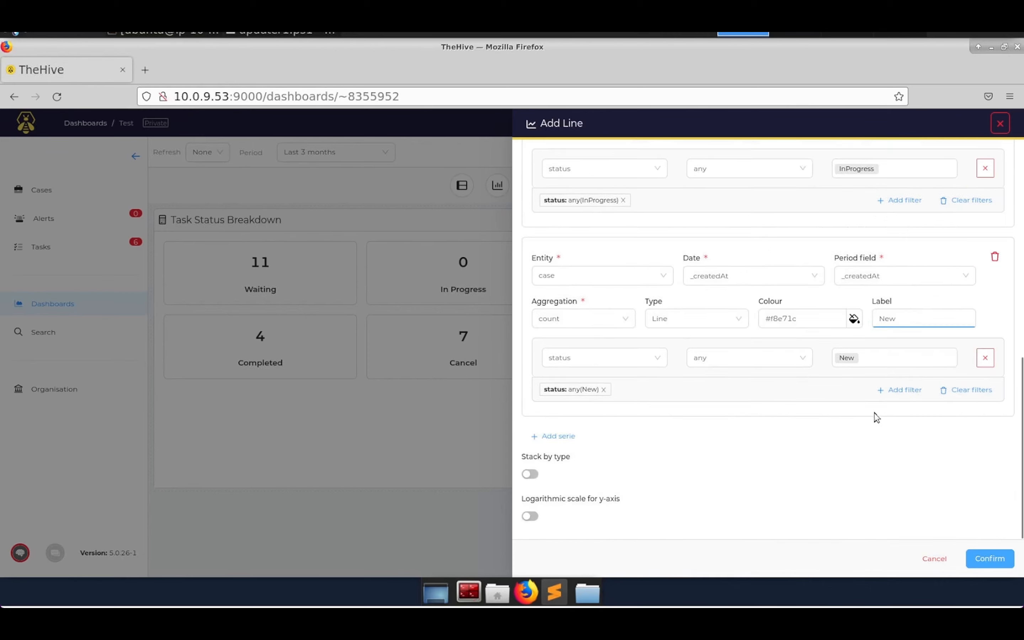
left_click(972, 555)
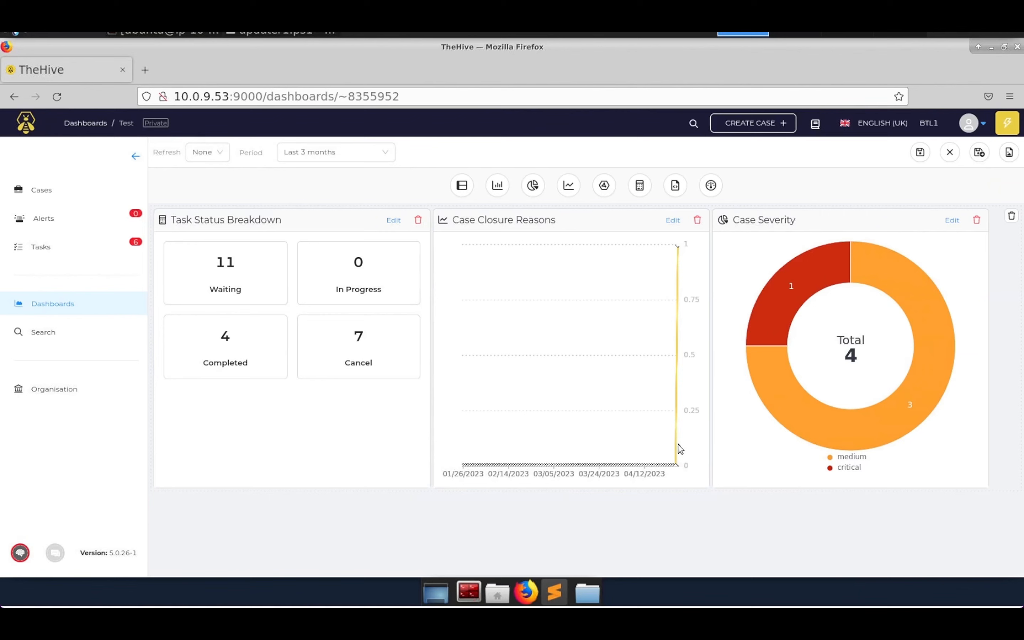
Set the dashboard period to Last 7 days and save the dashboard
mouse_move(679, 440)
mouse_move(605, 464)
left_click(345, 157)
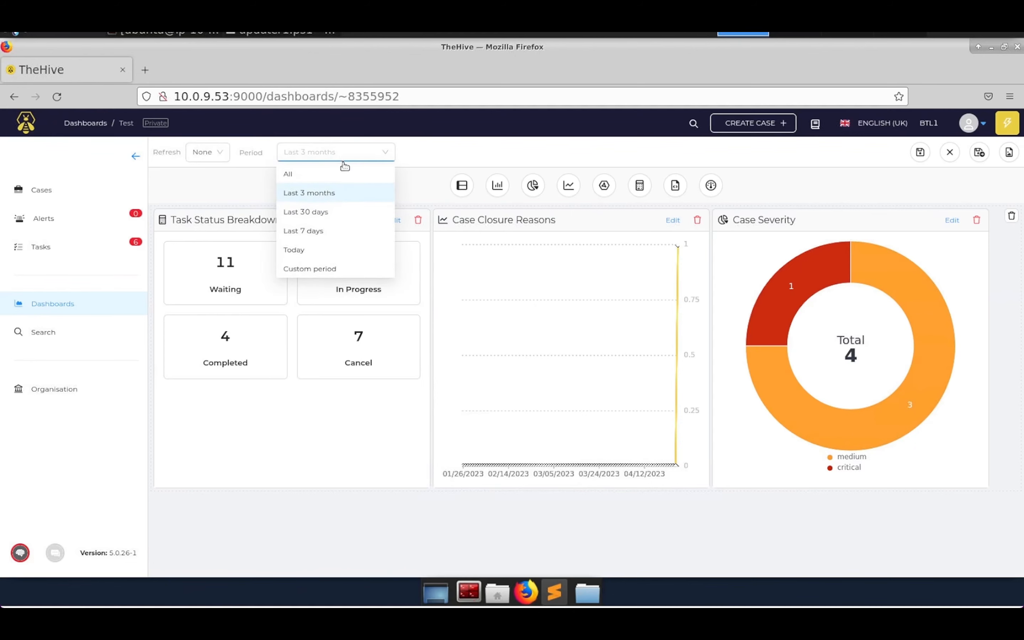
left_click(324, 231)
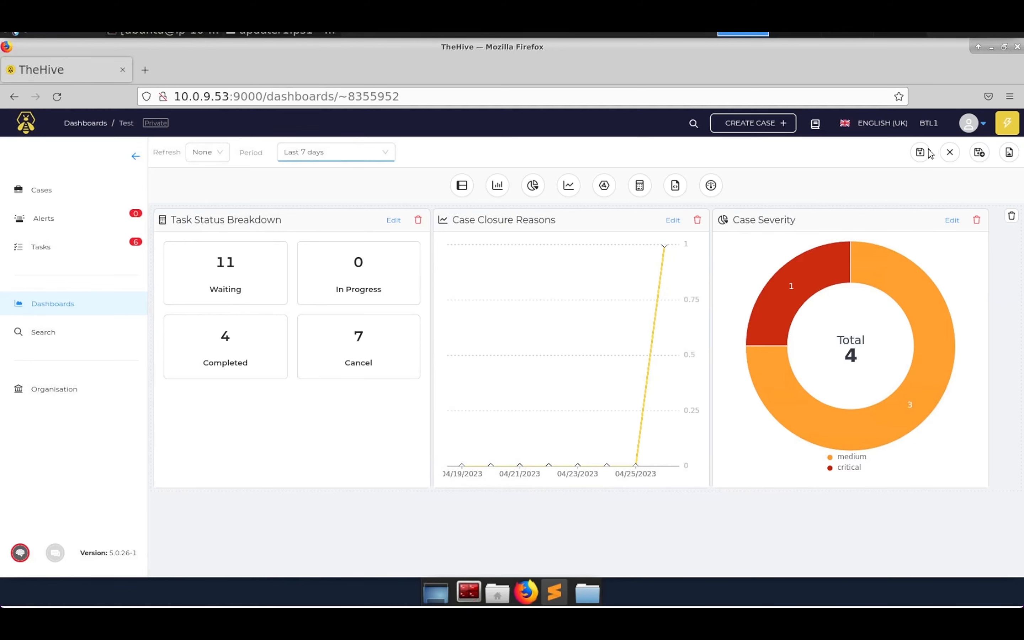
left_click(921, 153)
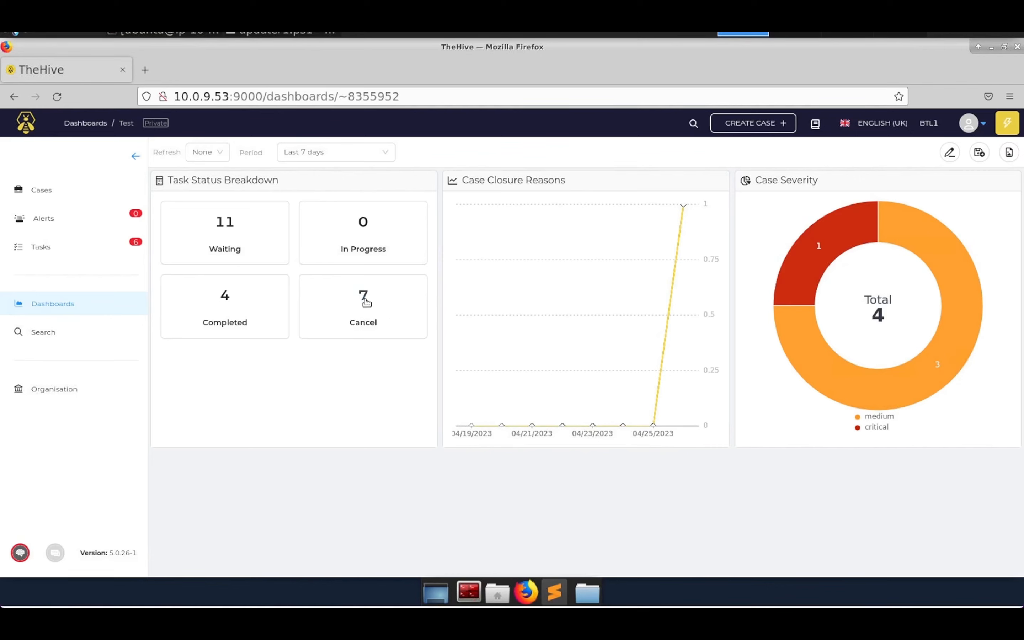
Open the search for critical cases from the Case Severity donut and return to the Test dashboard
mouse_move(668, 347)
mouse_move(848, 238)
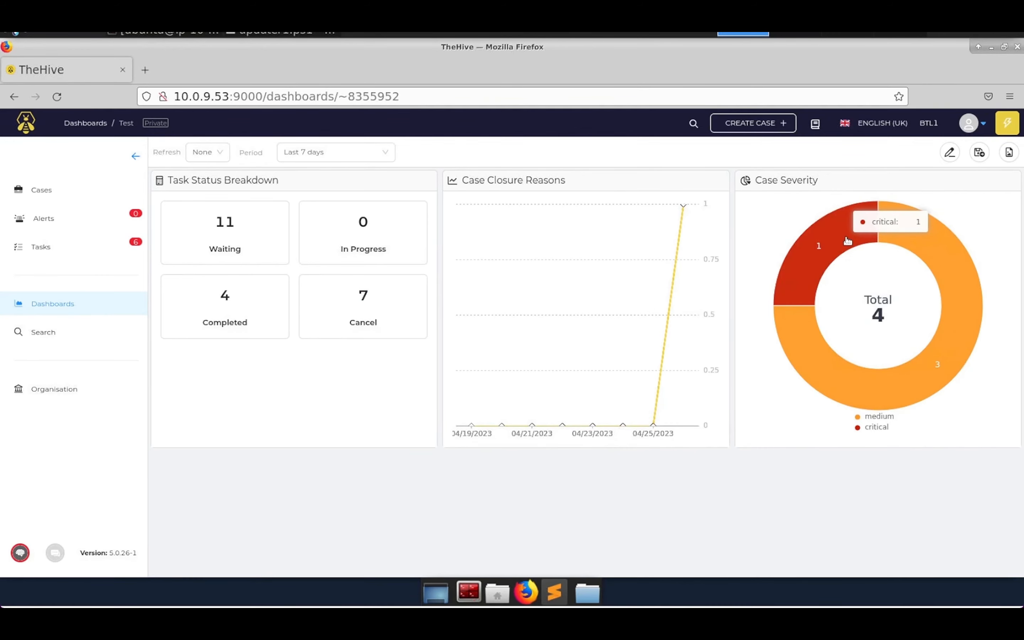
mouse_move(929, 247)
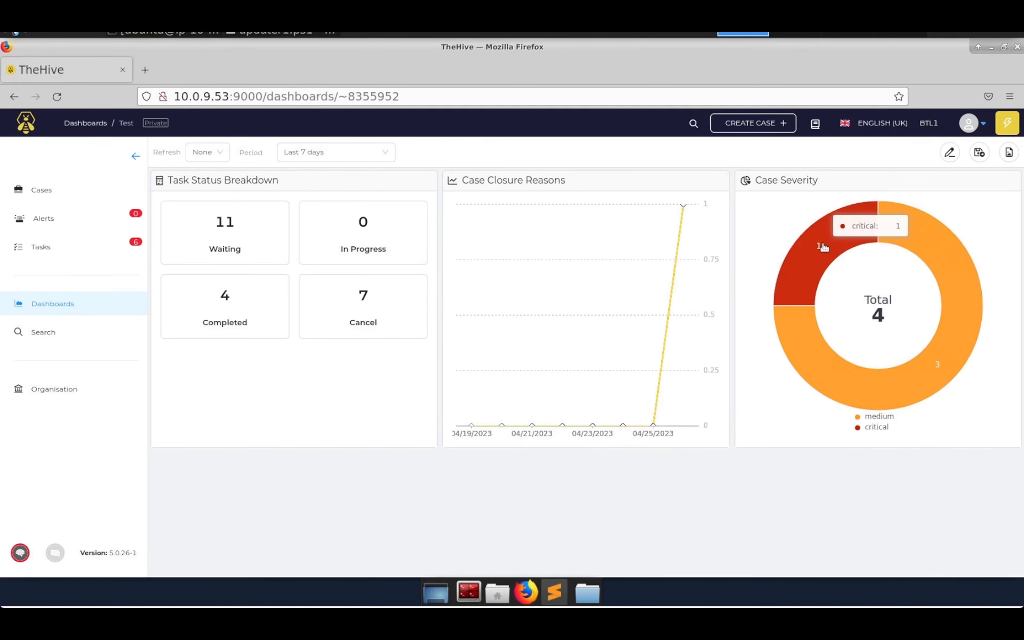
left_click(825, 248)
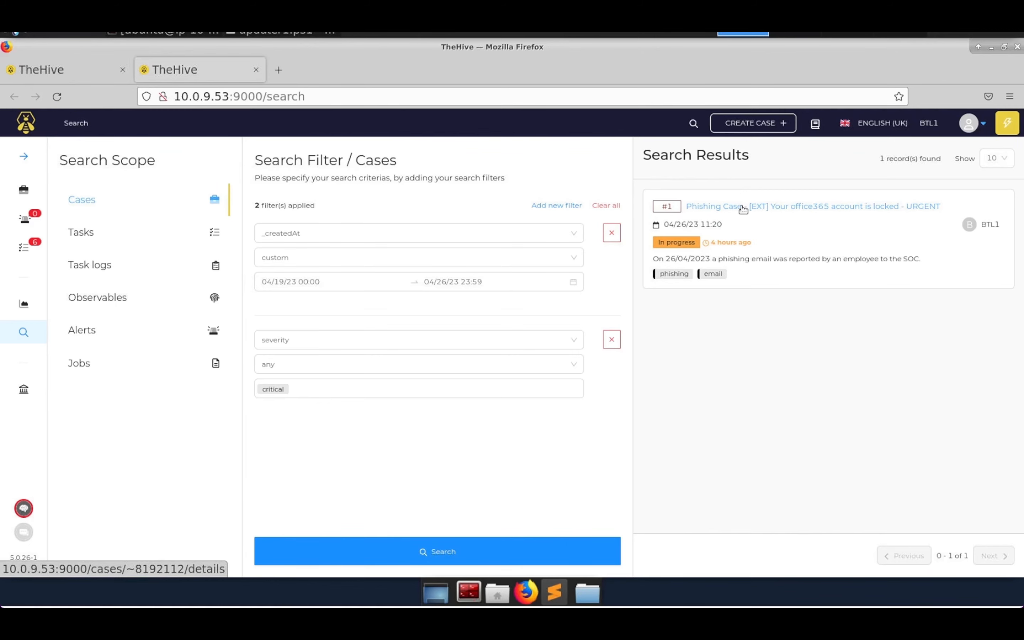
left_click(17, 307)
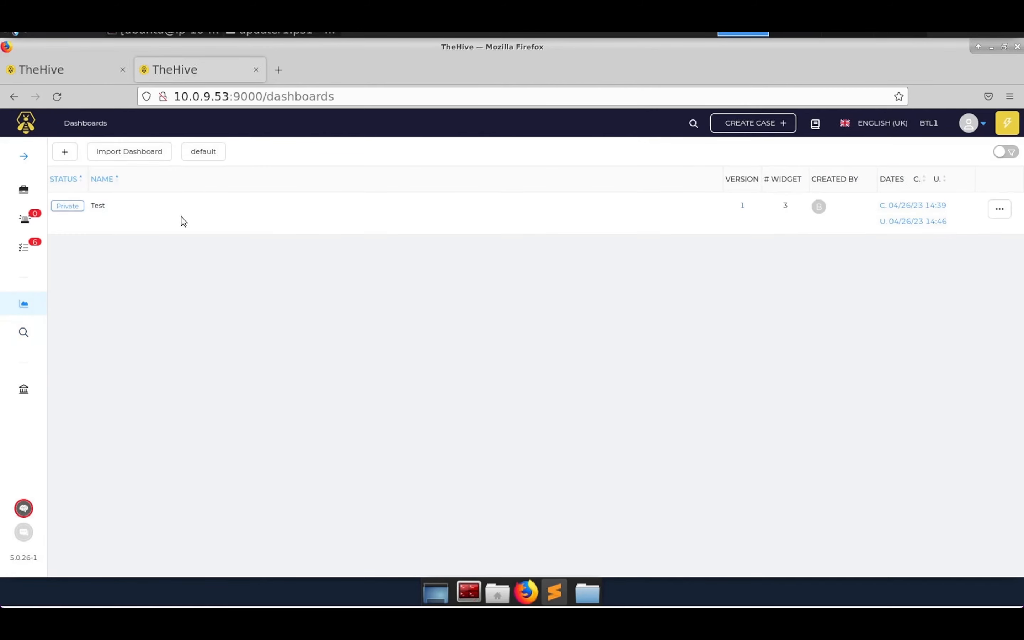
left_click(100, 207)
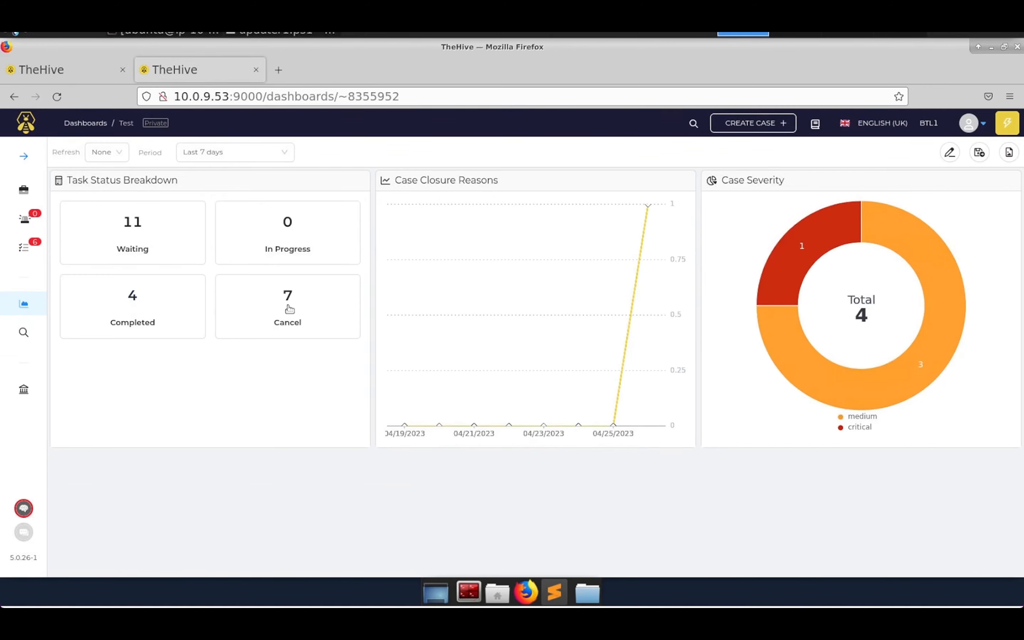
Review the list of waiting tasks behind the Task Status Breakdown counter and reopen the Test dashboard
left_click(134, 226)
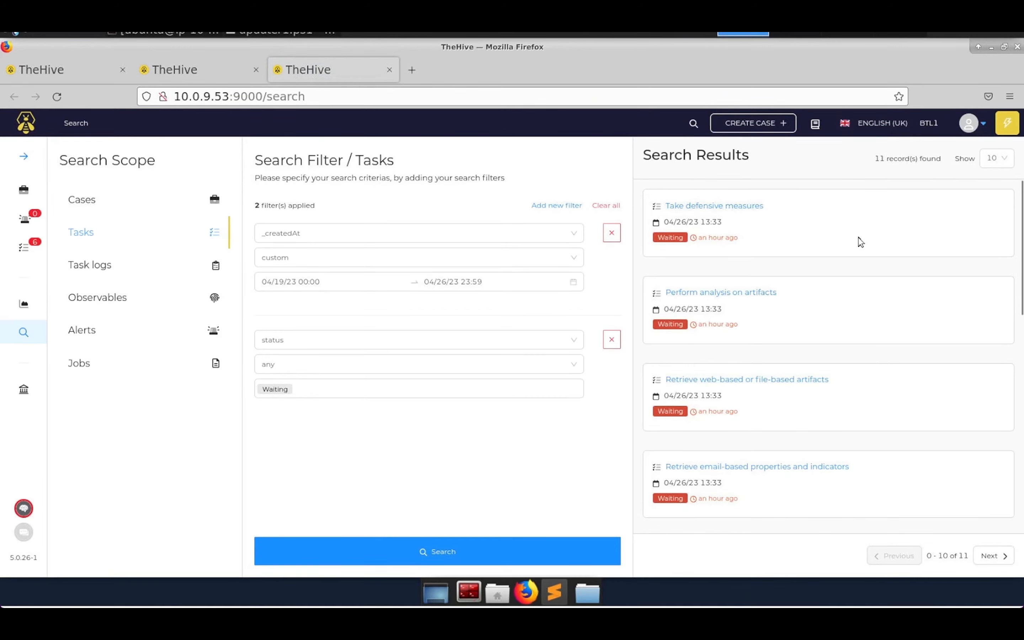
scroll(772, 282, "down", 1)
scroll(764, 313, "down", 5)
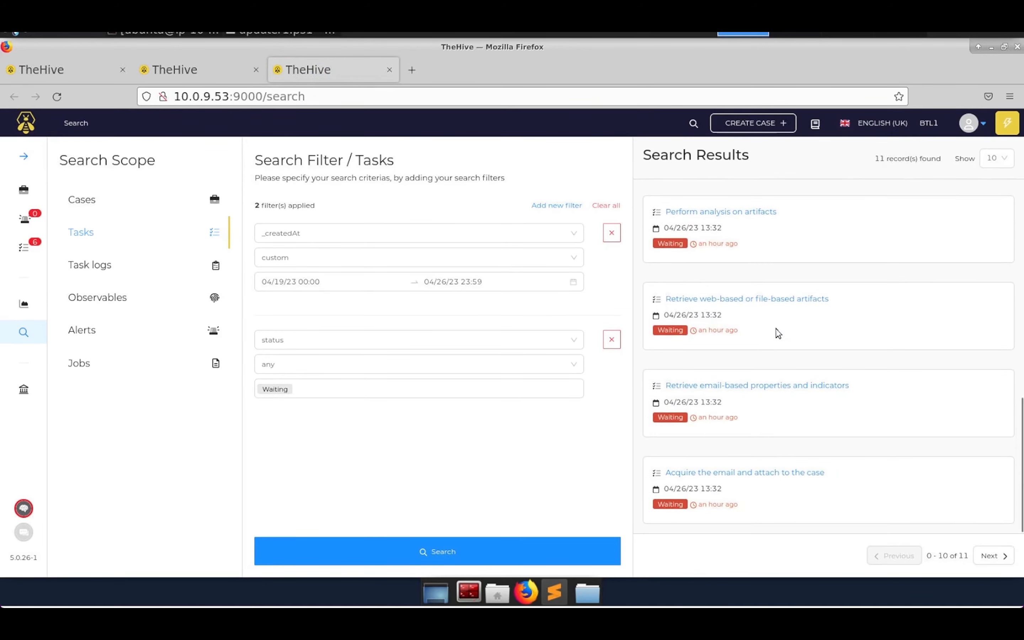
scroll(806, 368, "up", 8)
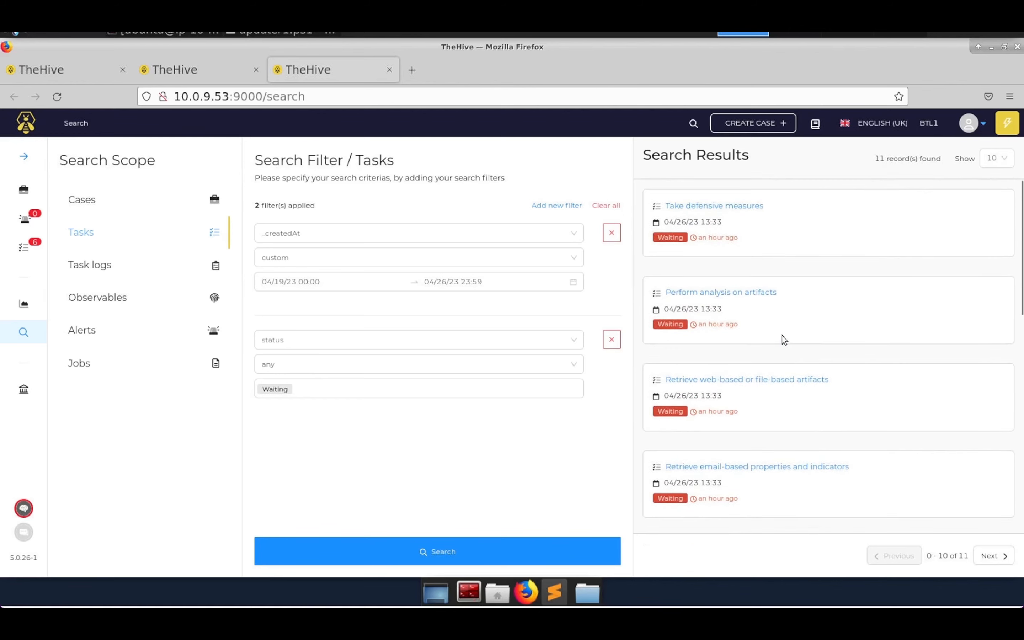
left_click(26, 305)
left_click(103, 207)
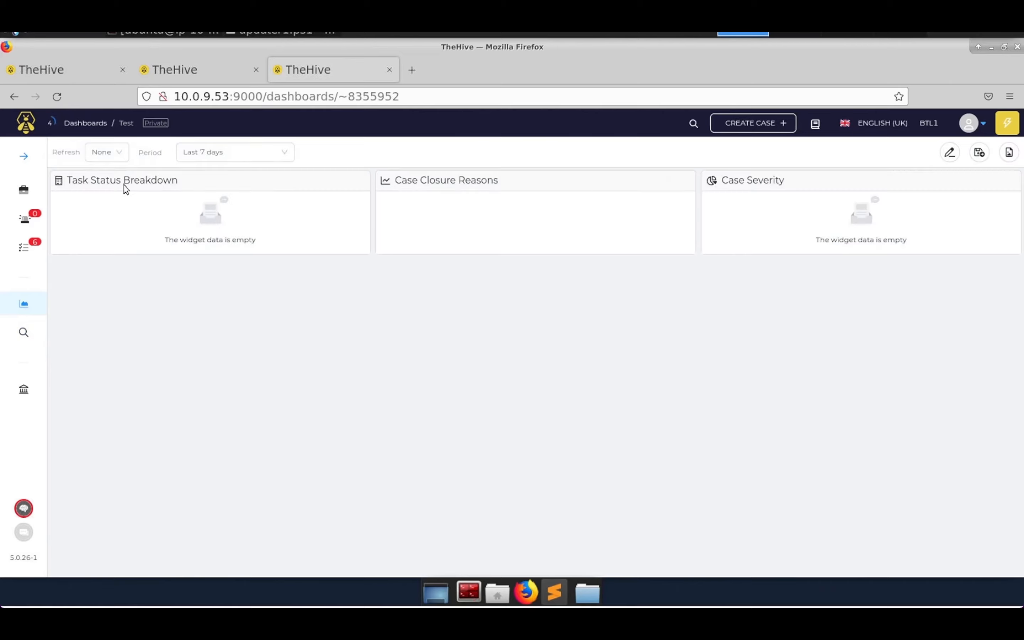